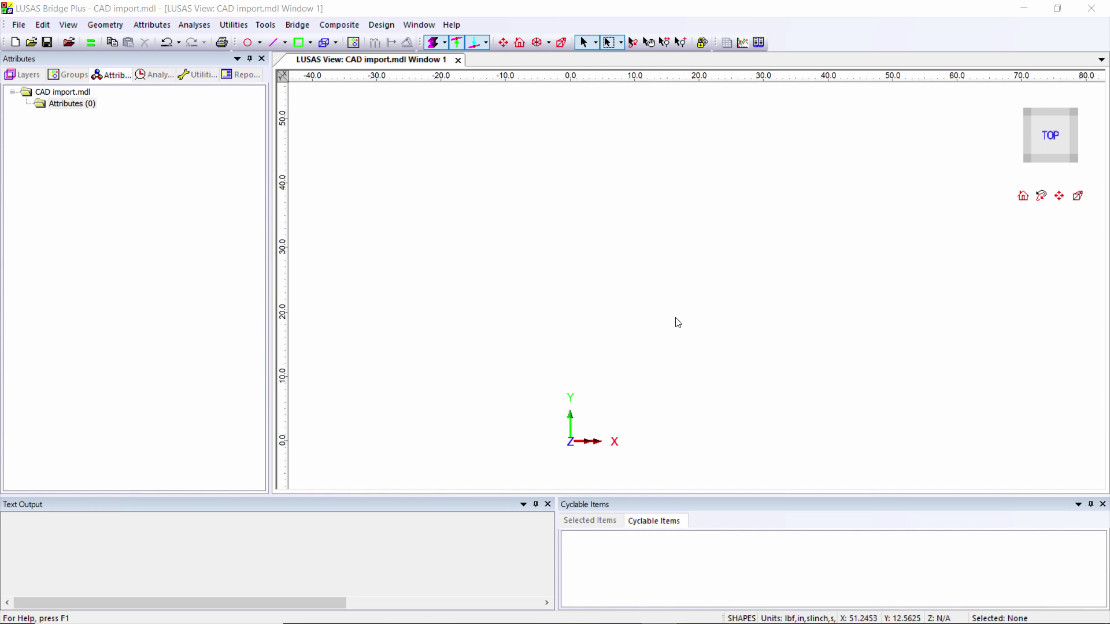
- Import the IGES file balljoint.igs from the CAD folder into the model
left_click(19, 24)
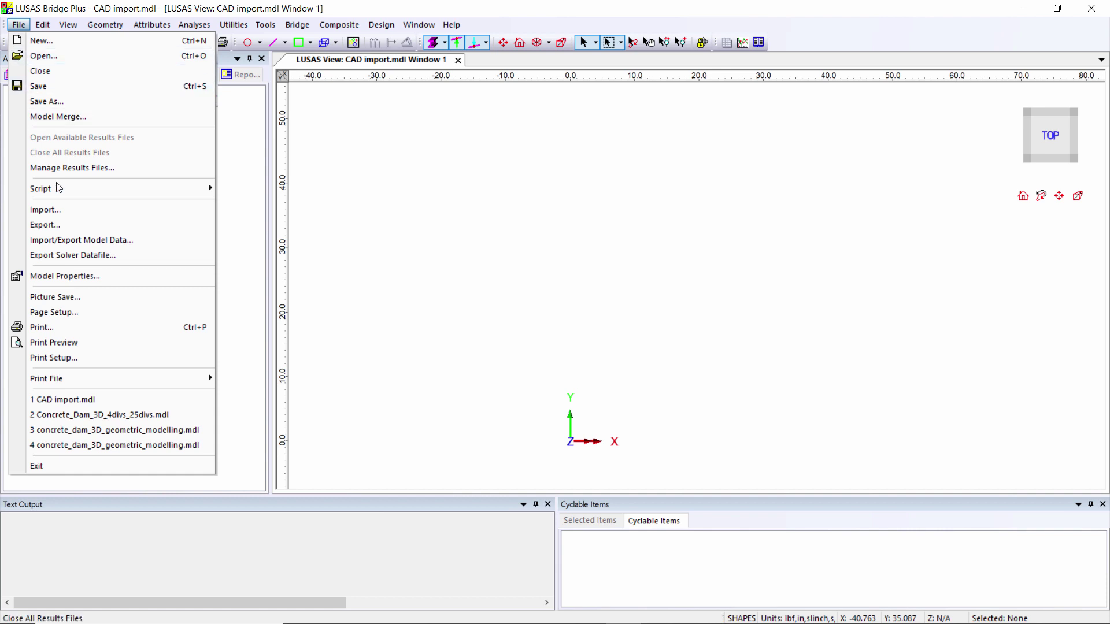
left_click(65, 209)
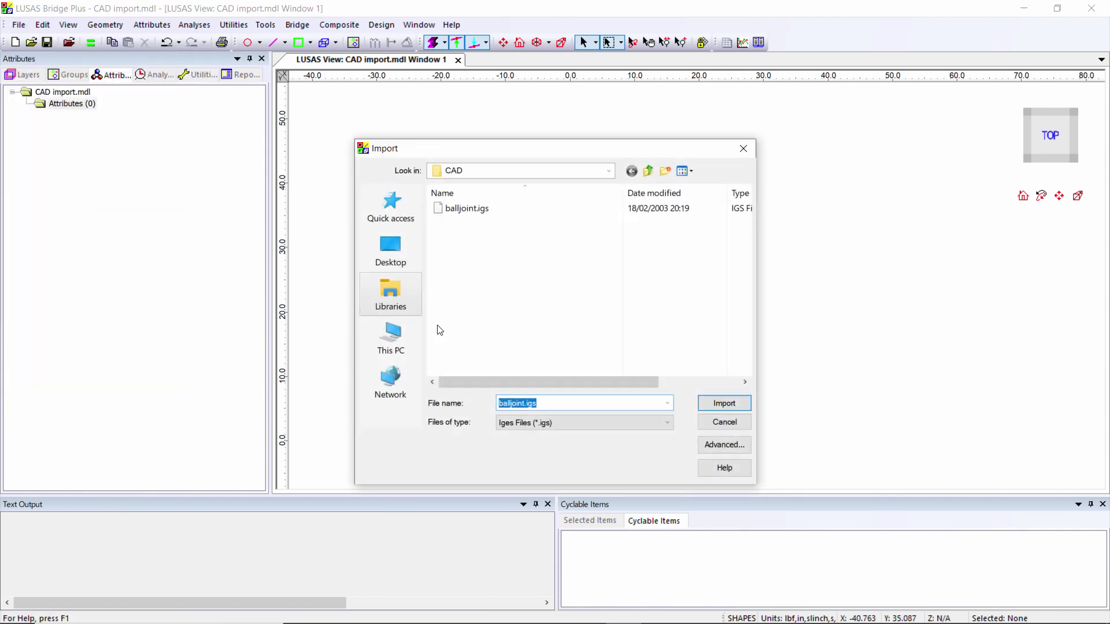
left_click(643, 423)
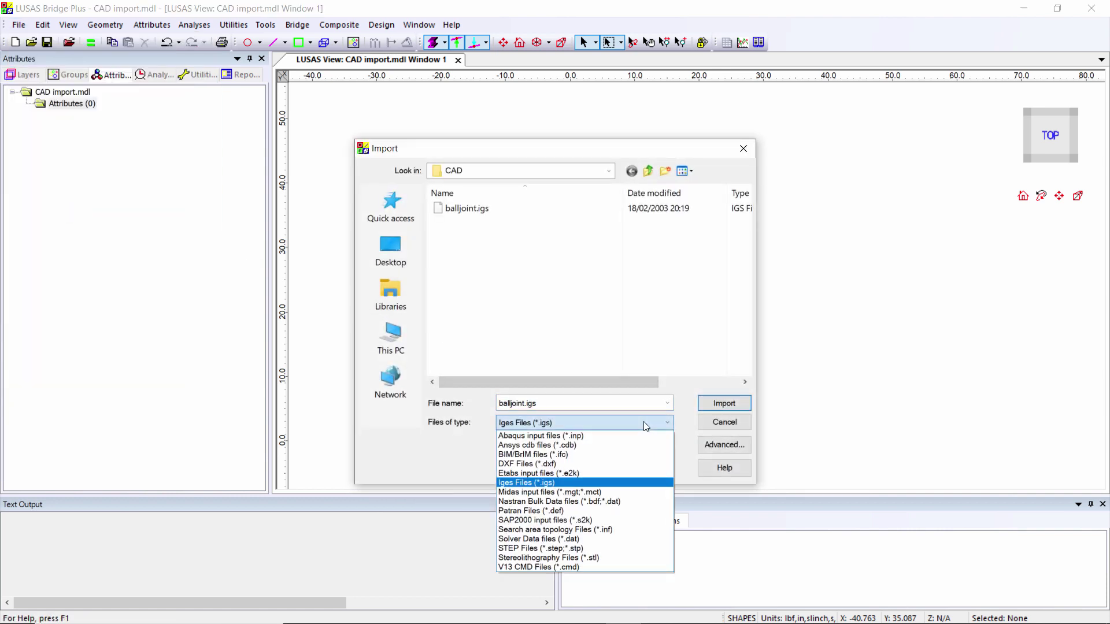
left_click(585, 483)
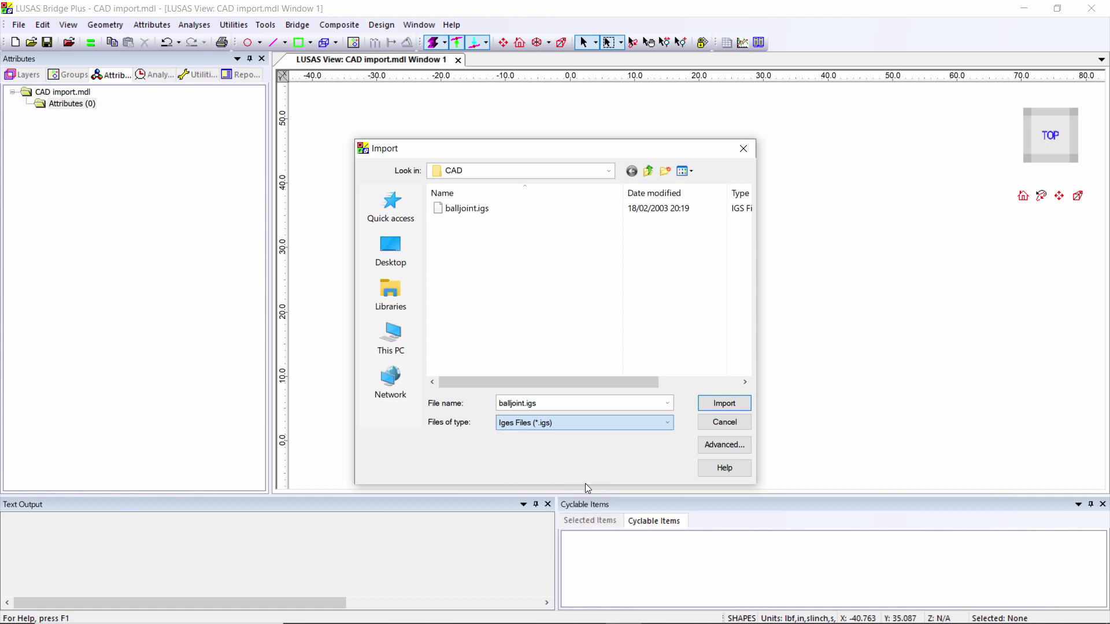
left_click(465, 209)
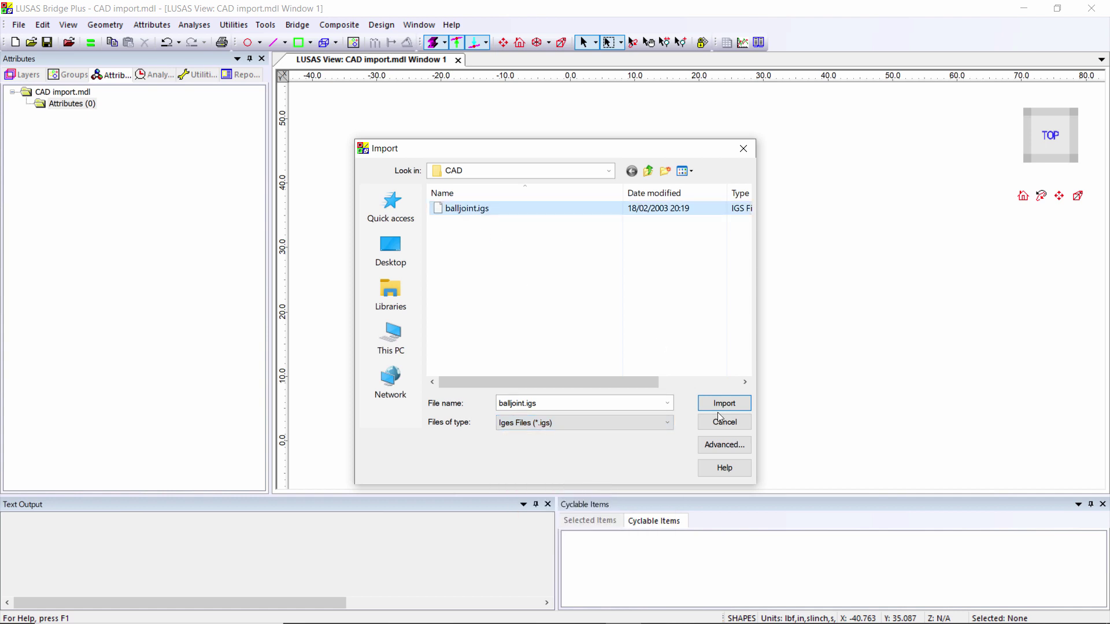
left_click(728, 404)
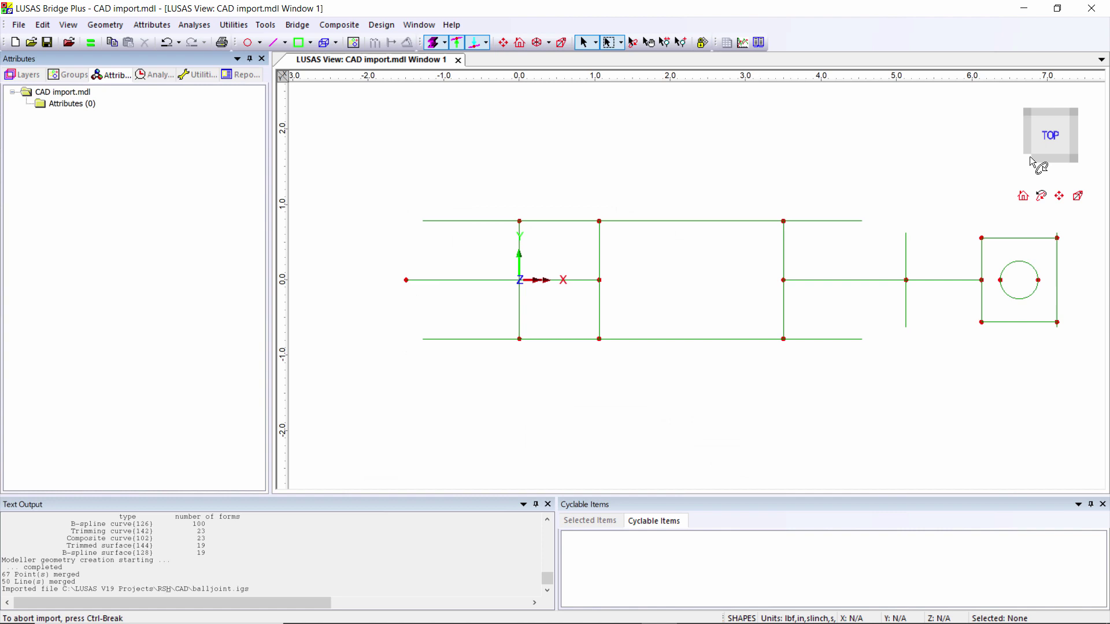
- Create a volume from all the imported ball joint surfaces, allowing hollow volumes with a closure tolerance of 10.0E-6"
left_click(1032, 161)
left_click_drag(1030, 154, 960, 104)
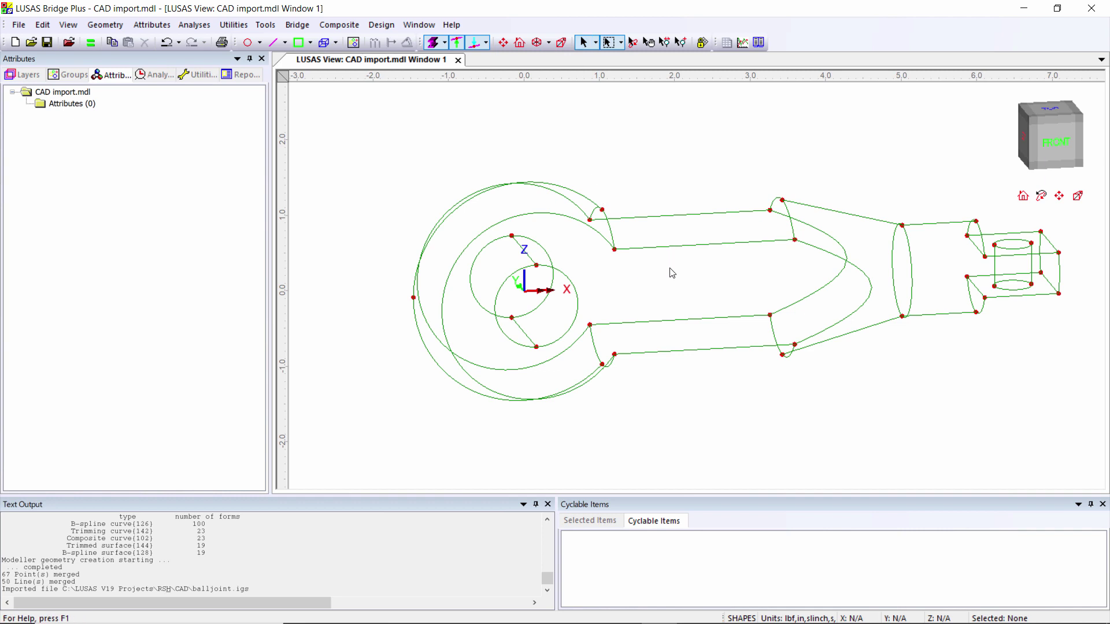
left_click_drag(362, 152, 1091, 436)
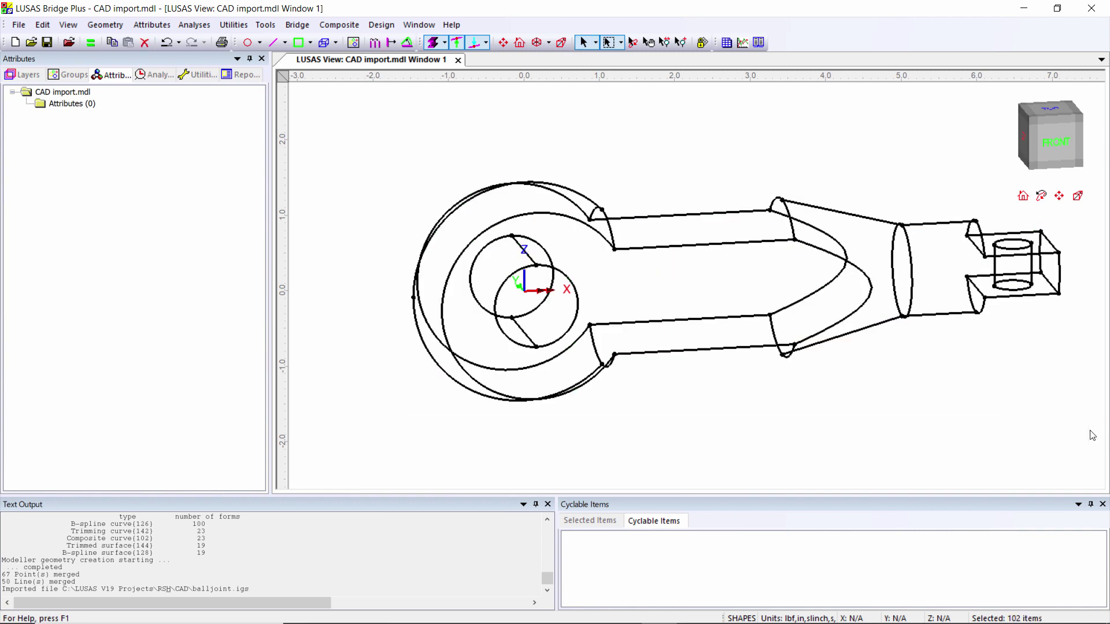
left_click(323, 42)
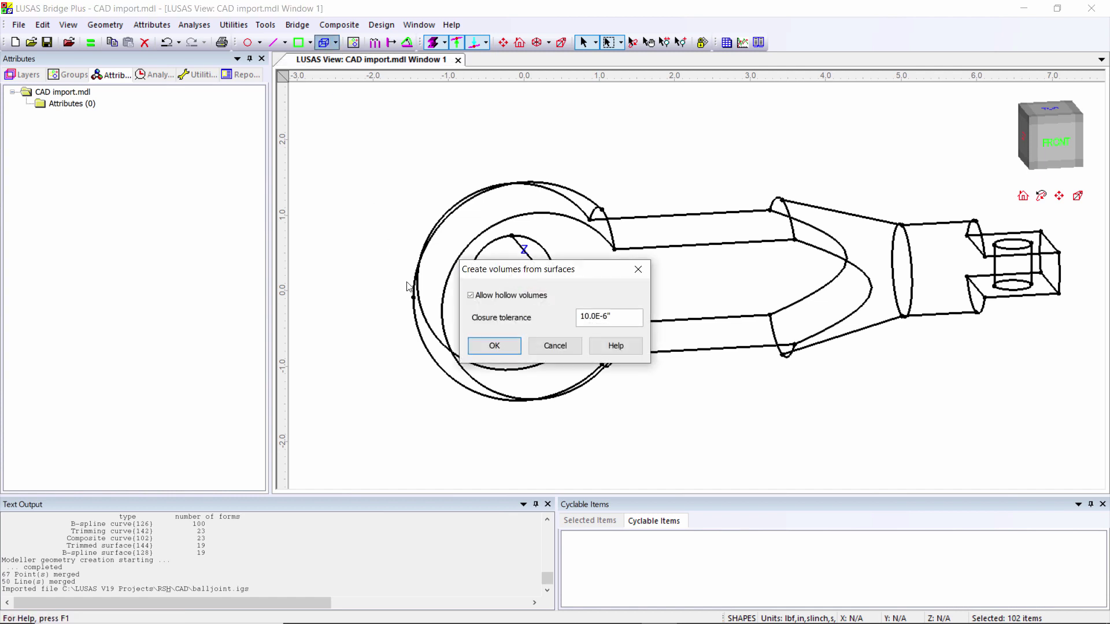
left_click(493, 346)
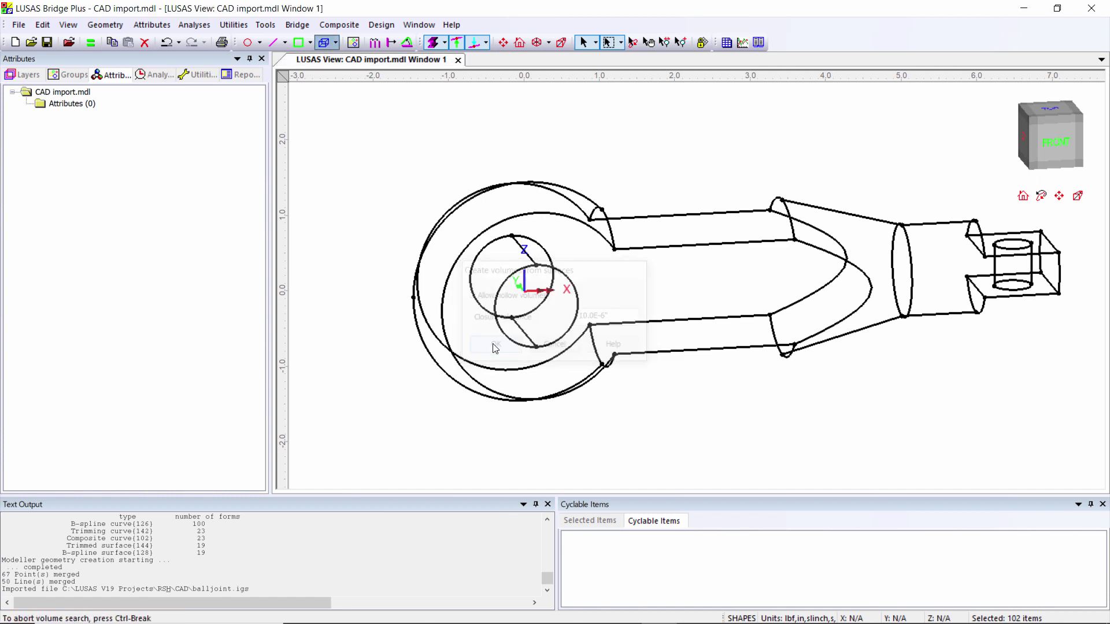
left_click(374, 329)
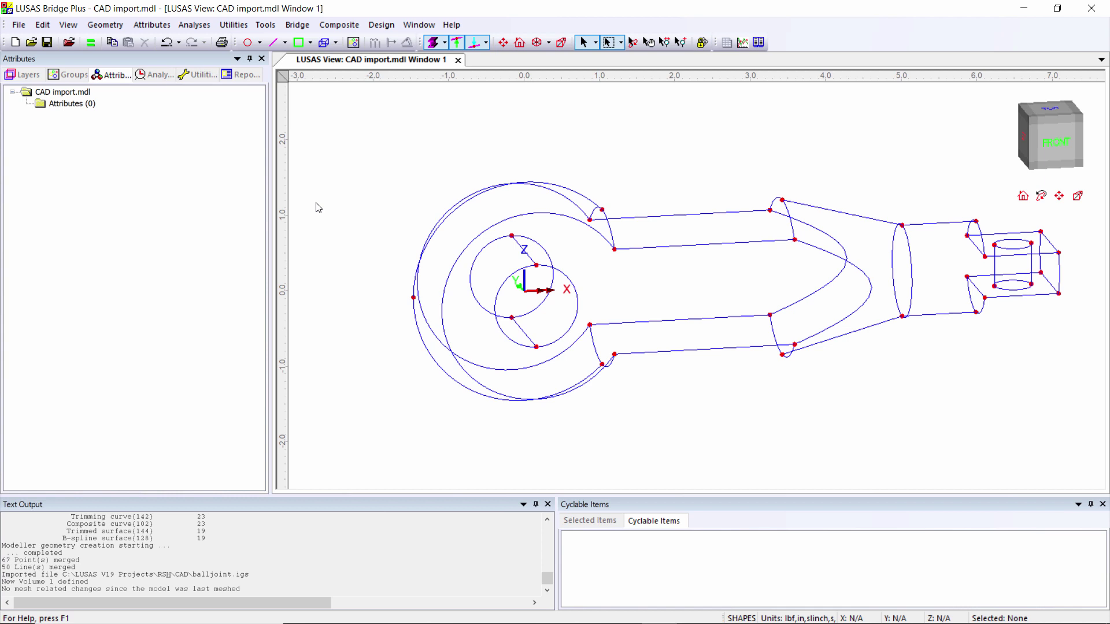
- Define a volume mesh attribute named Tets with linear tetrahedral stress elements and assign it to the ball joint volume
left_click(160, 27)
mouse_move(163, 40)
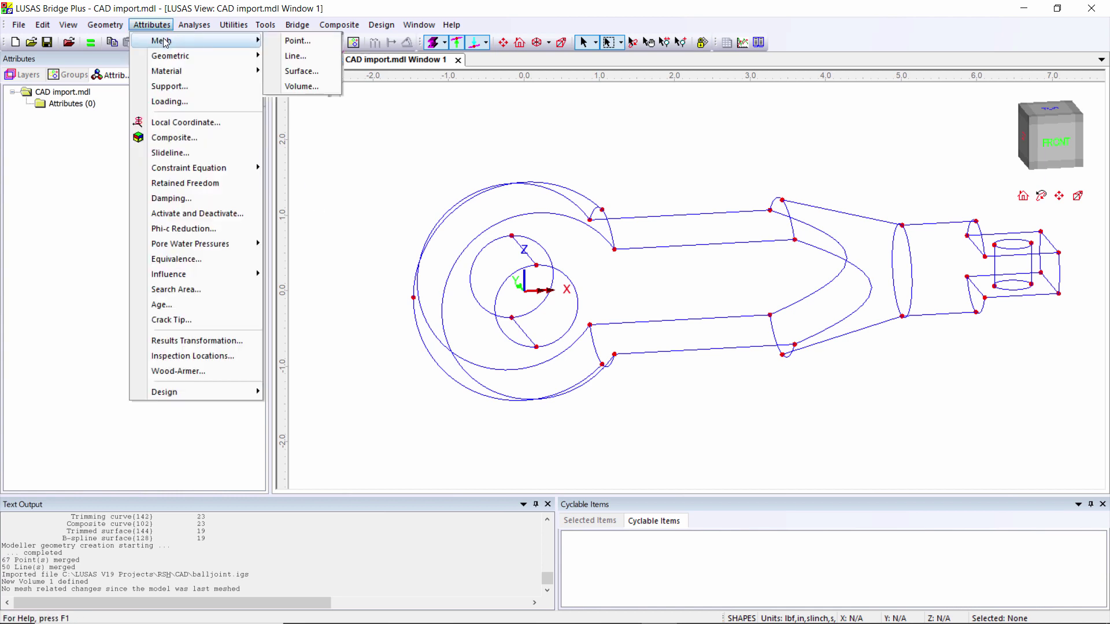
left_click(298, 85)
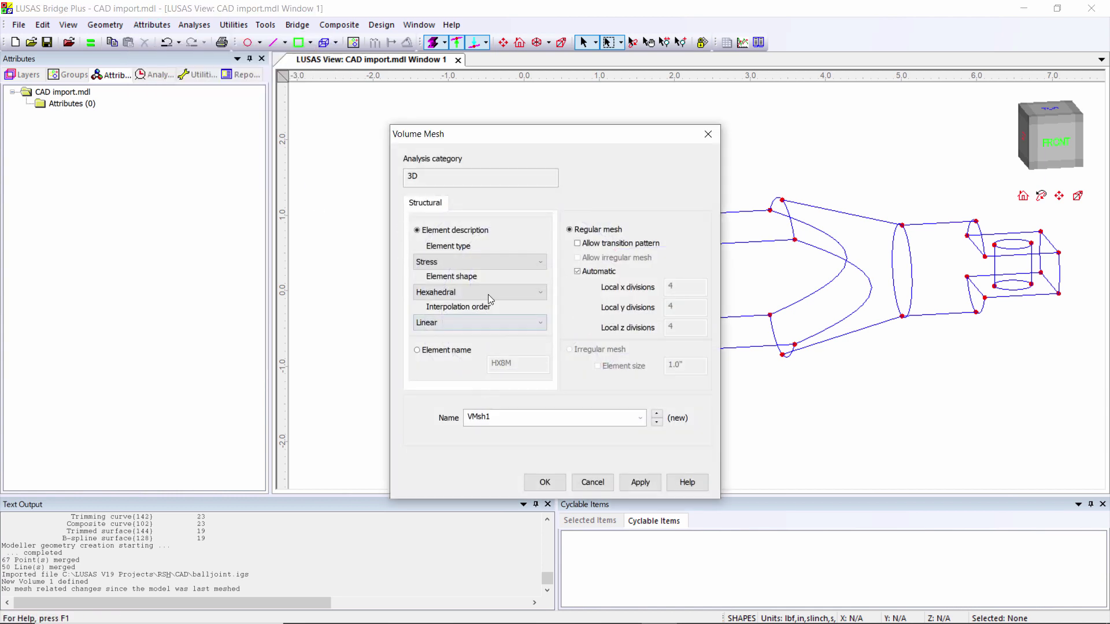
left_click(514, 292)
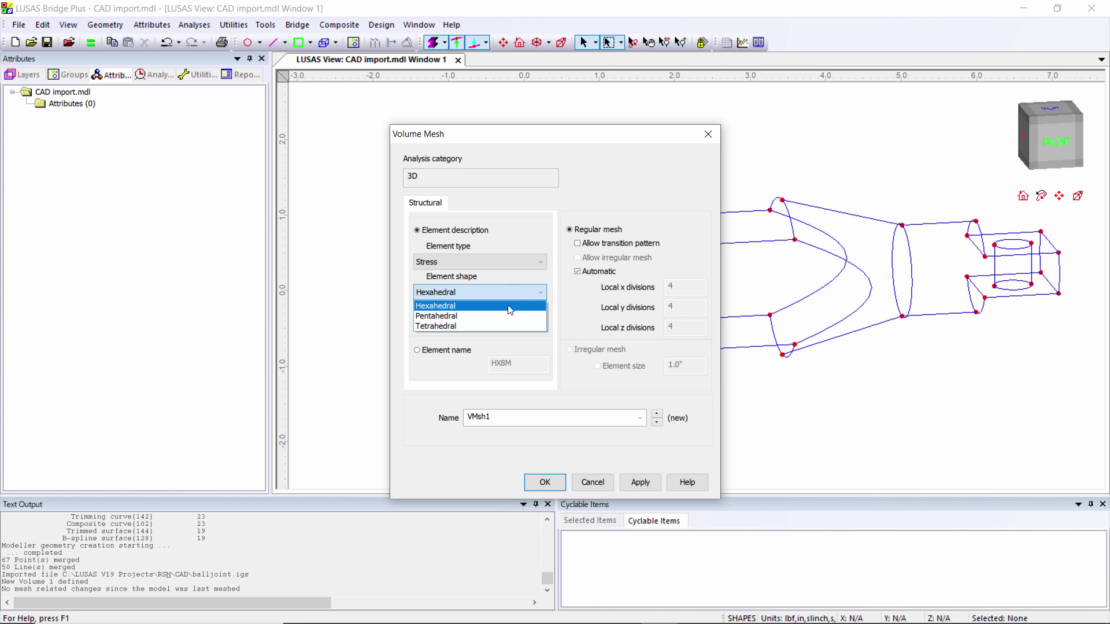
left_click(508, 326)
double_click(523, 416)
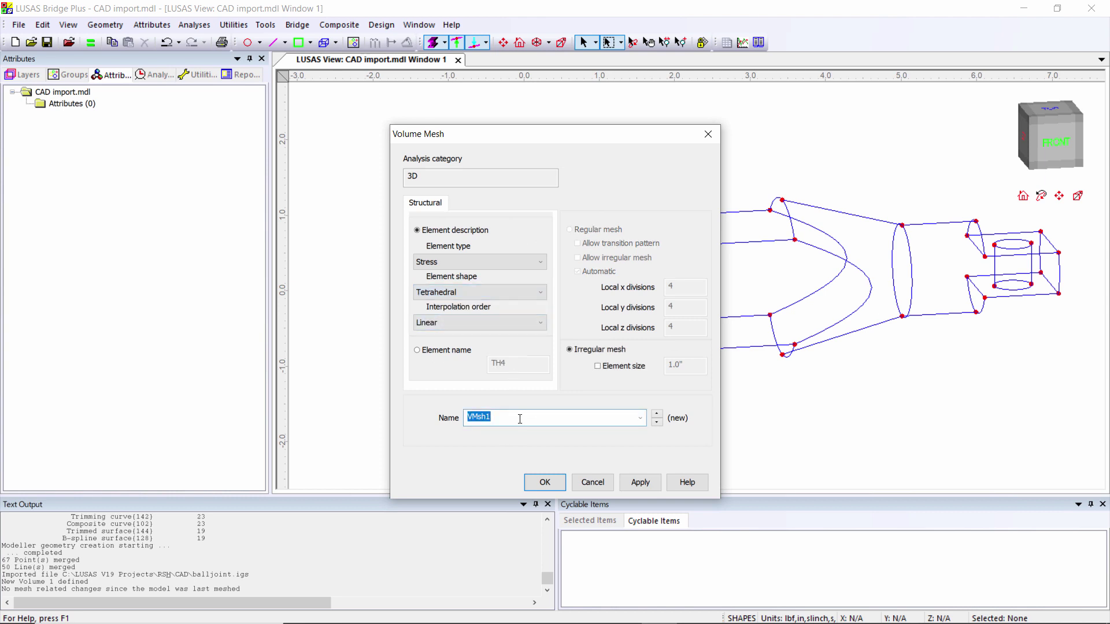
type("Tets")
left_click(544, 482)
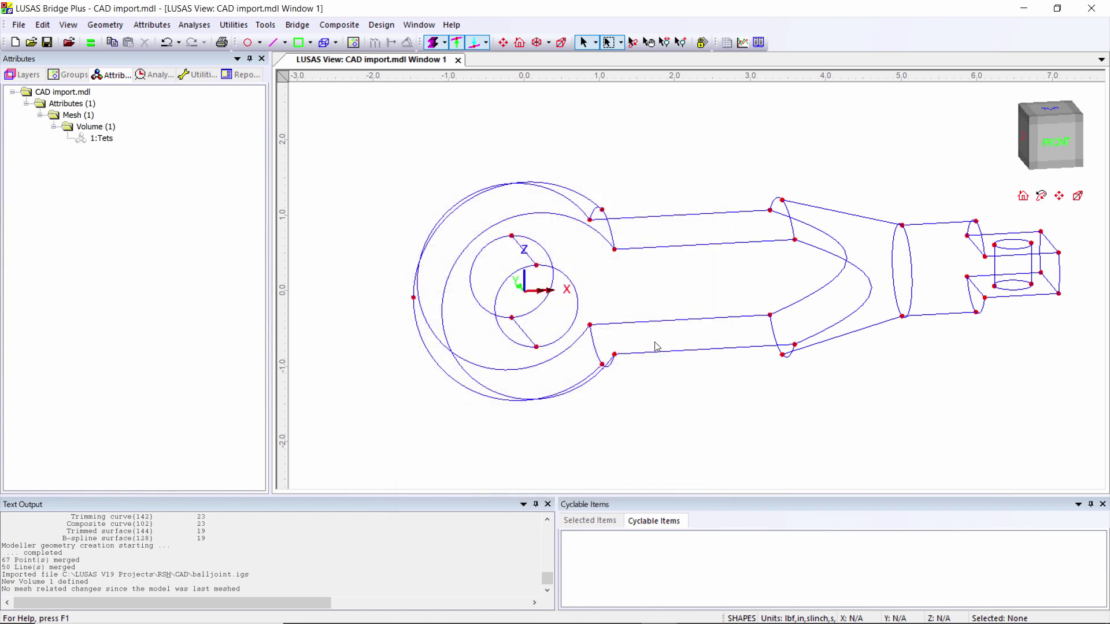
left_click(670, 306)
left_click_drag(102, 138, 389, 174)
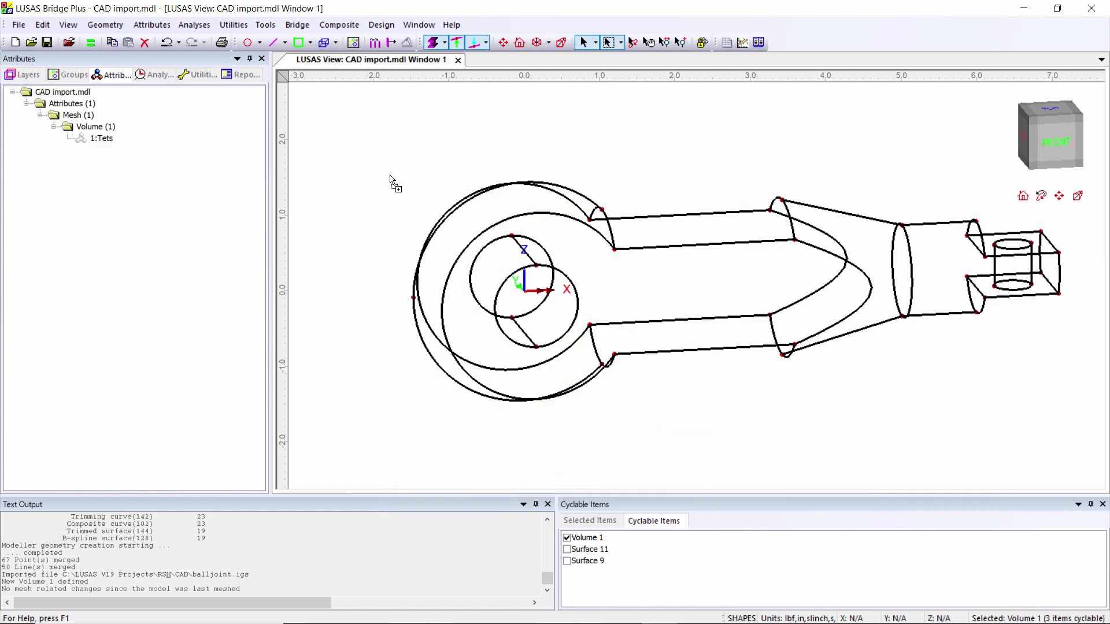
- Display the mesh layer as solid with a grey fill colour
left_click(24, 75)
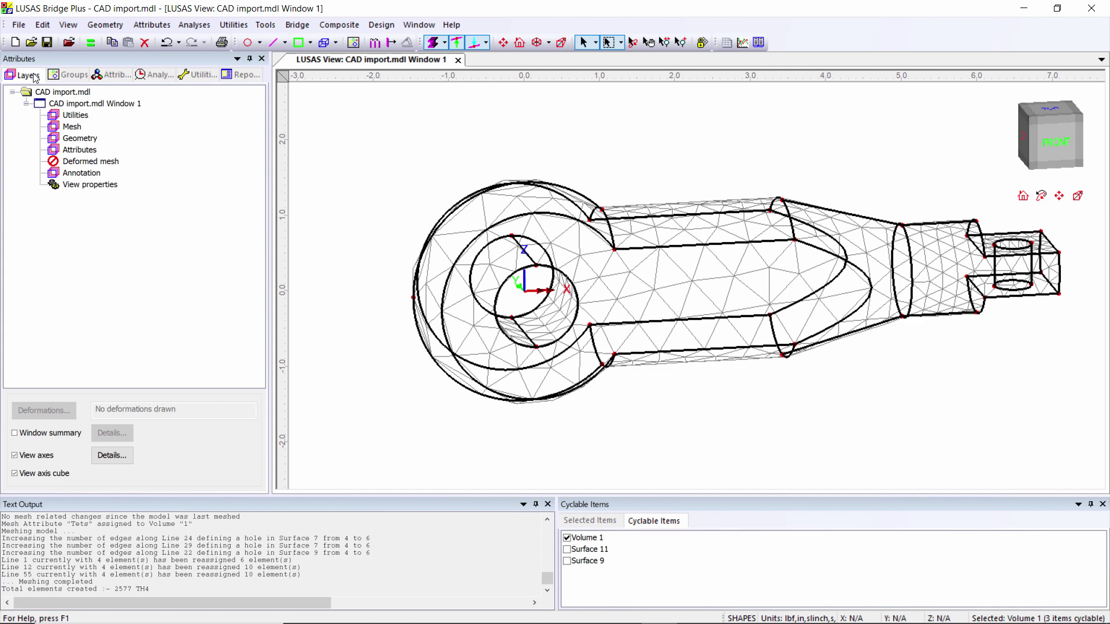
double_click(71, 126)
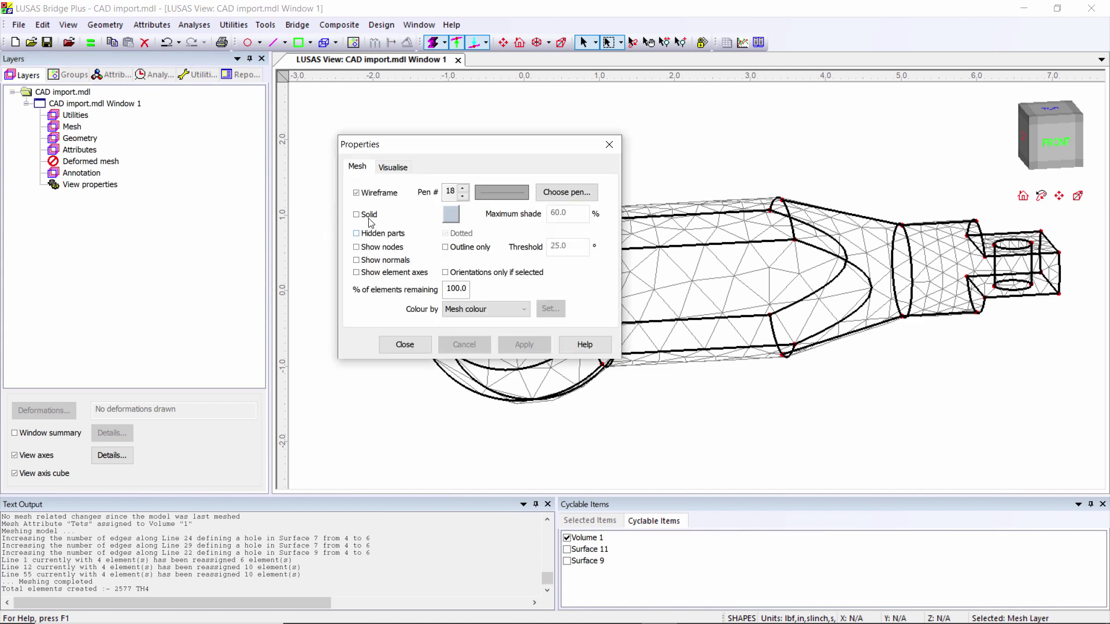
left_click(368, 215)
left_click(451, 214)
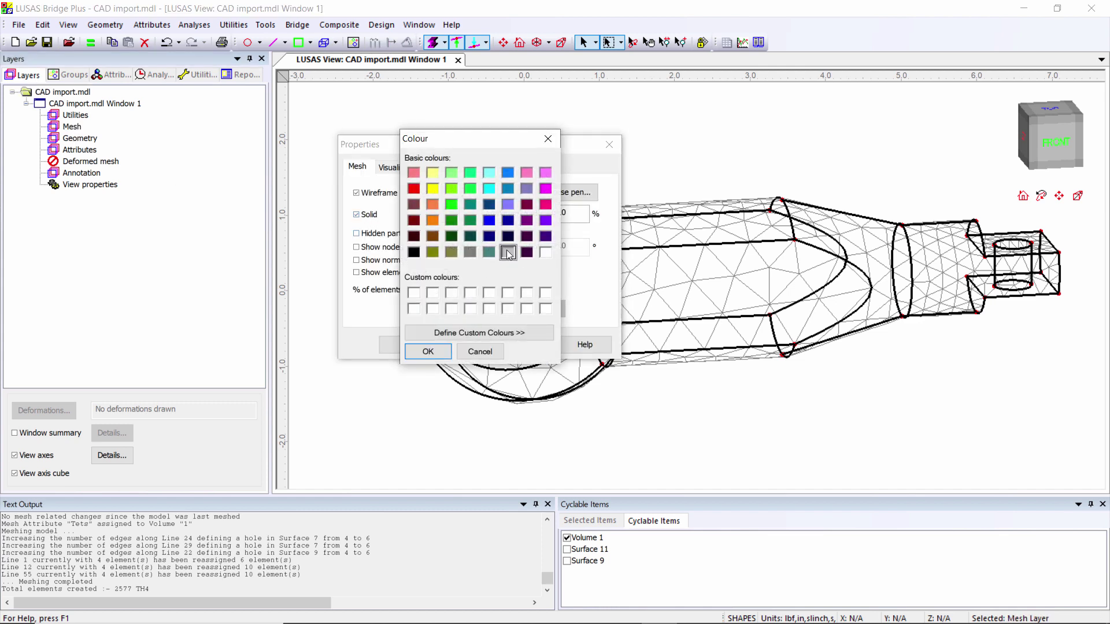
left_click(428, 351)
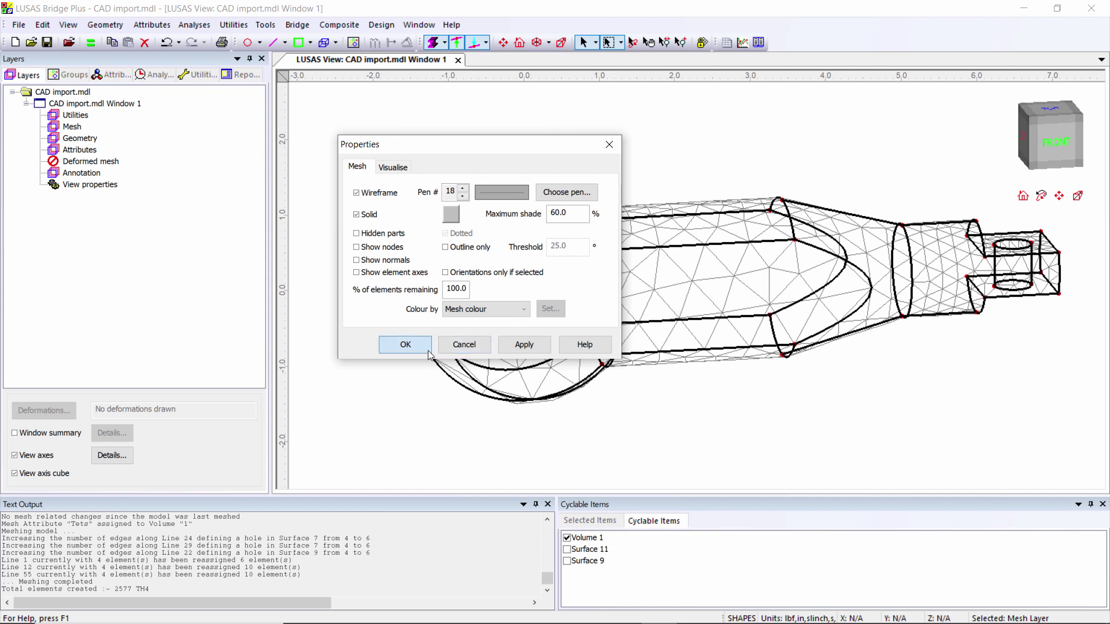
left_click(404, 344)
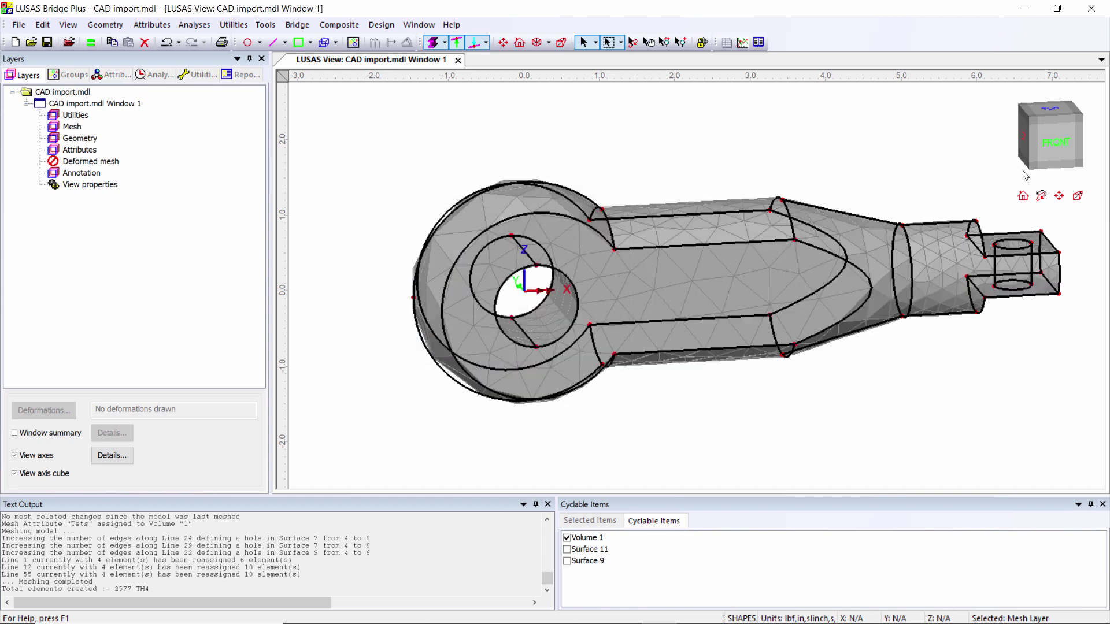
- Change the interpolation order of the Tets volume mesh to Quadratic
left_click(1038, 157)
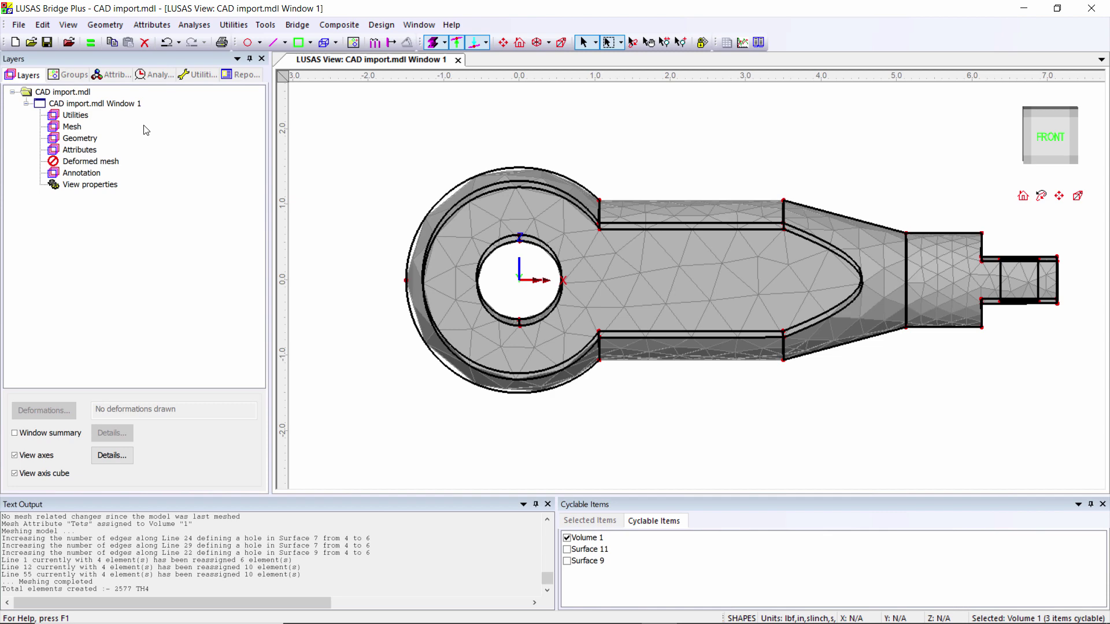
left_click(107, 75)
double_click(103, 140)
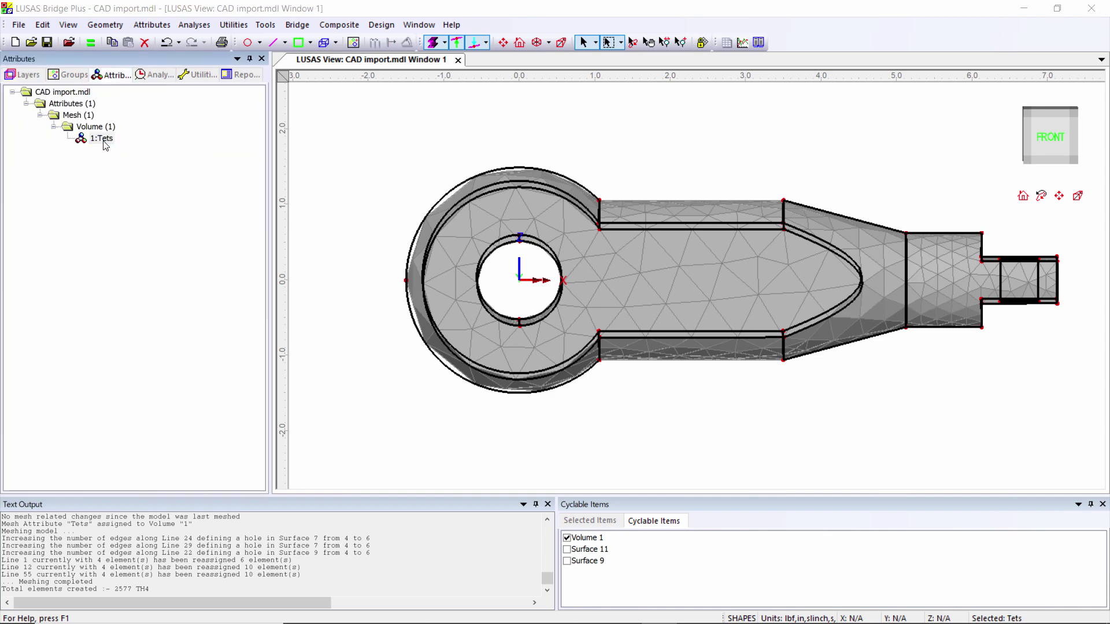
left_click(533, 334)
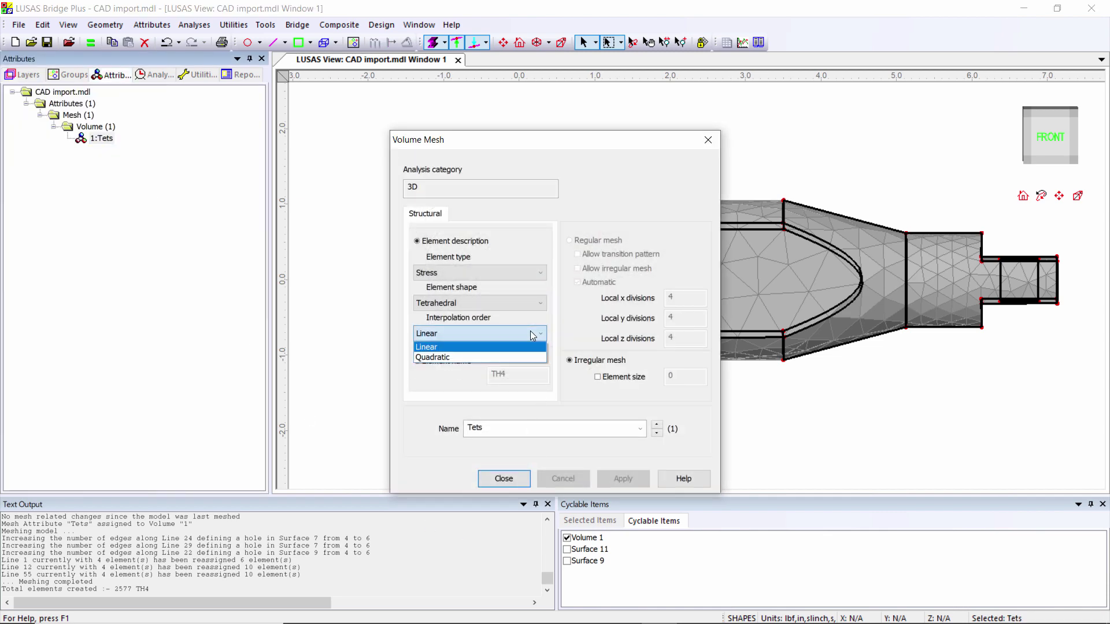
left_click(458, 359)
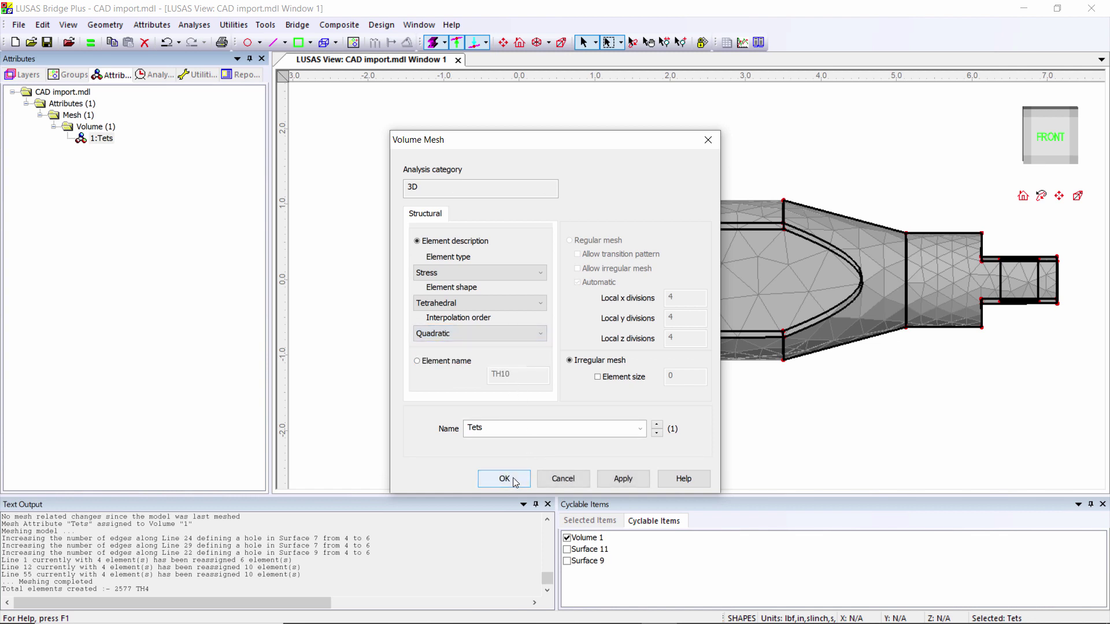
left_click(514, 481)
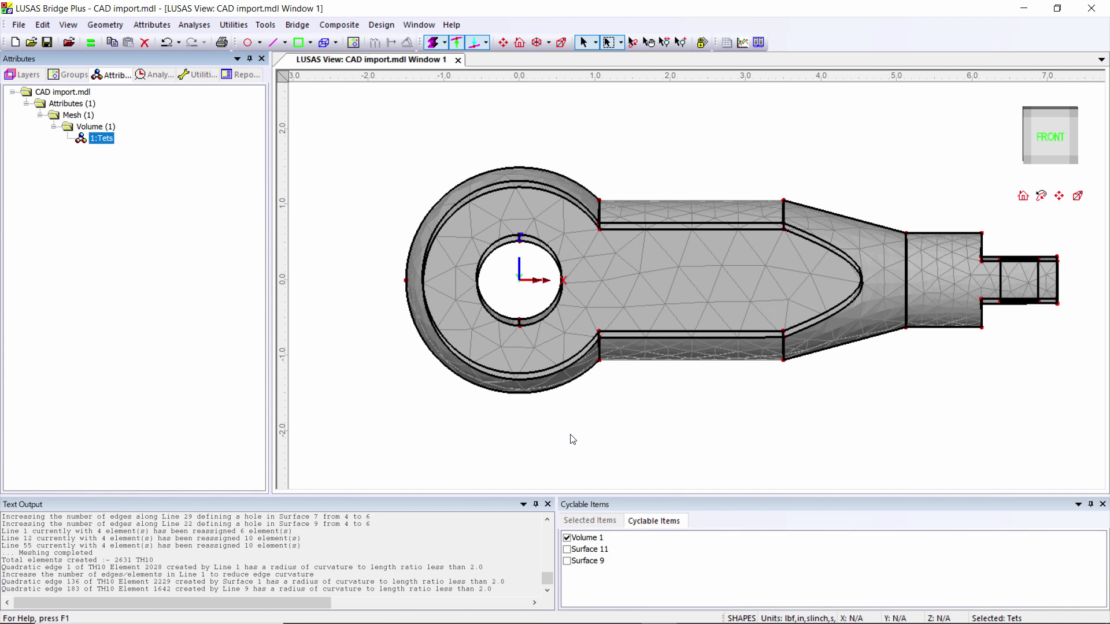
- Define ungraded structural steel from the USA material library, standard AASHTO LRFD 4th-8th, and assign it to the volume for Analysis 1
left_click(151, 24)
mouse_move(172, 58)
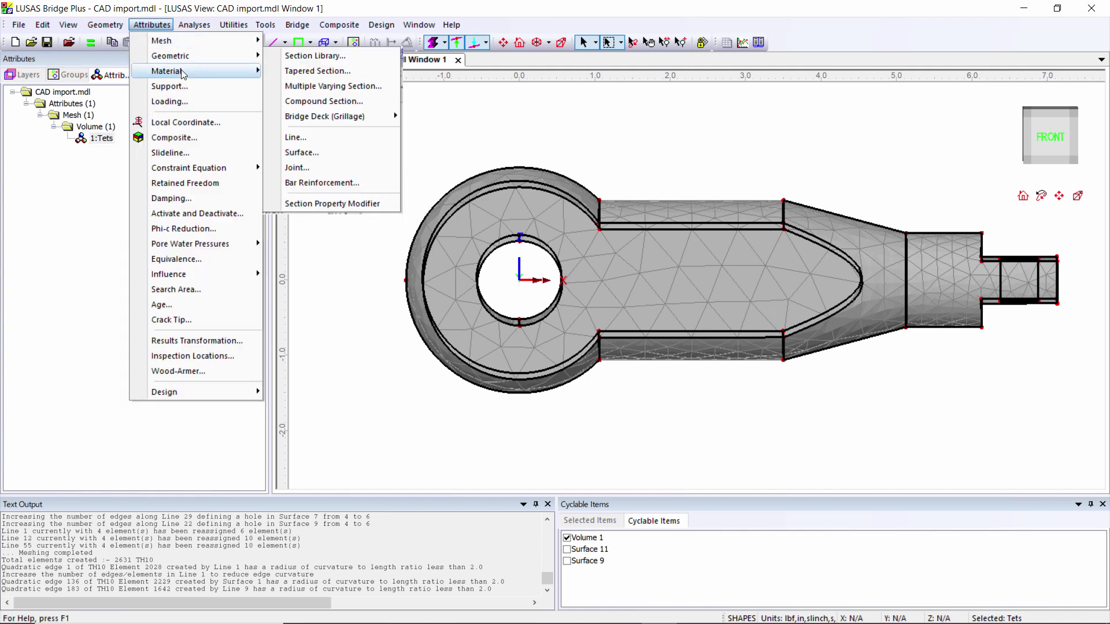
left_click(315, 70)
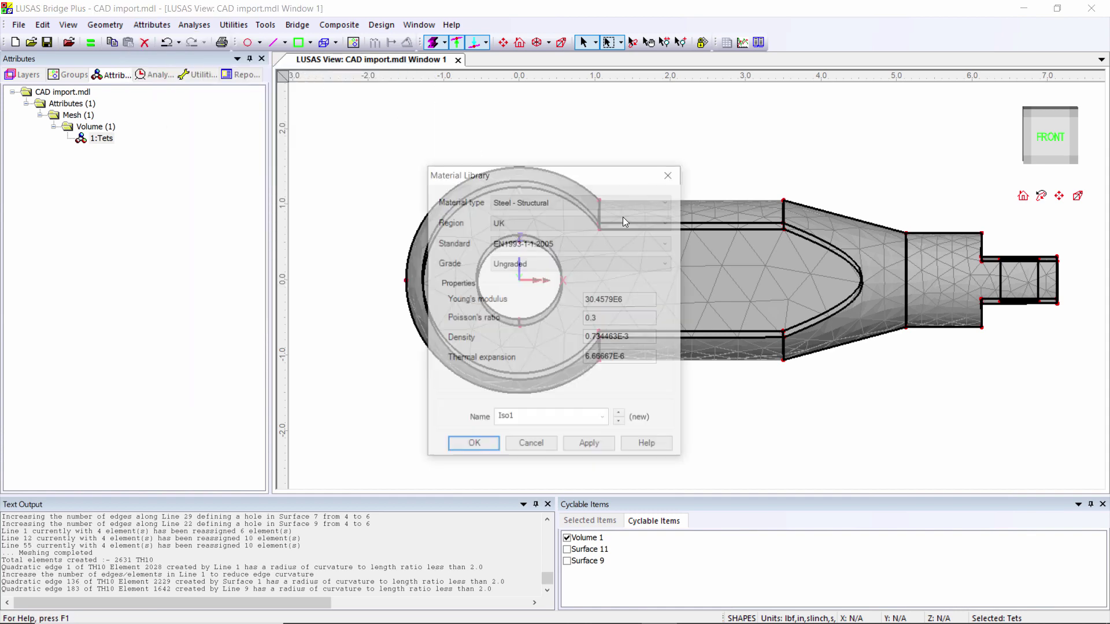
left_click(623, 221)
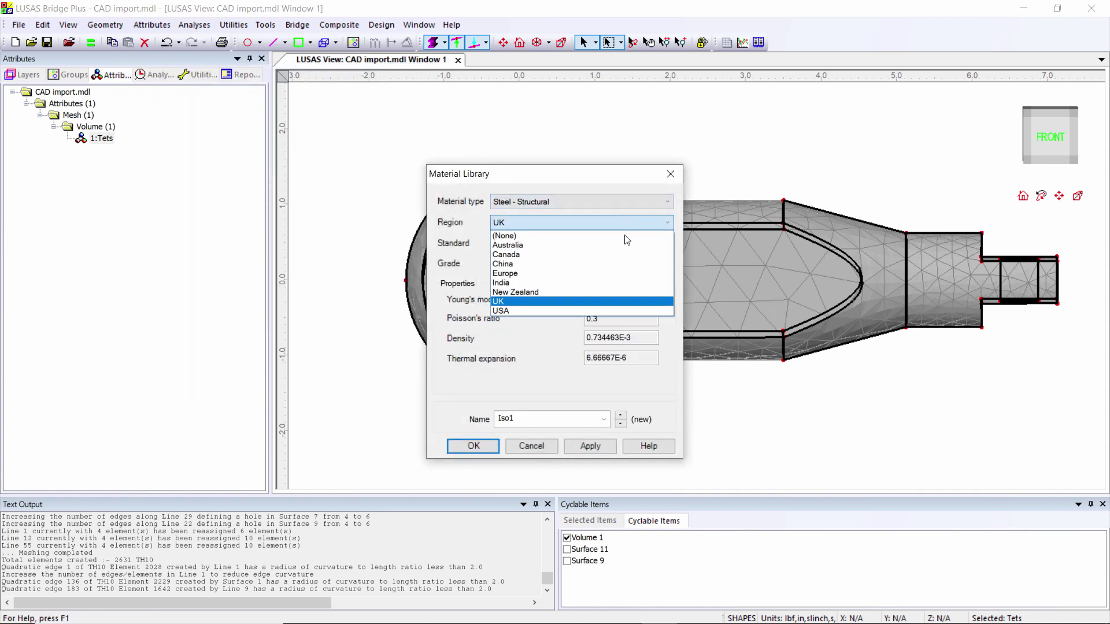
left_click(556, 309)
left_click(598, 243)
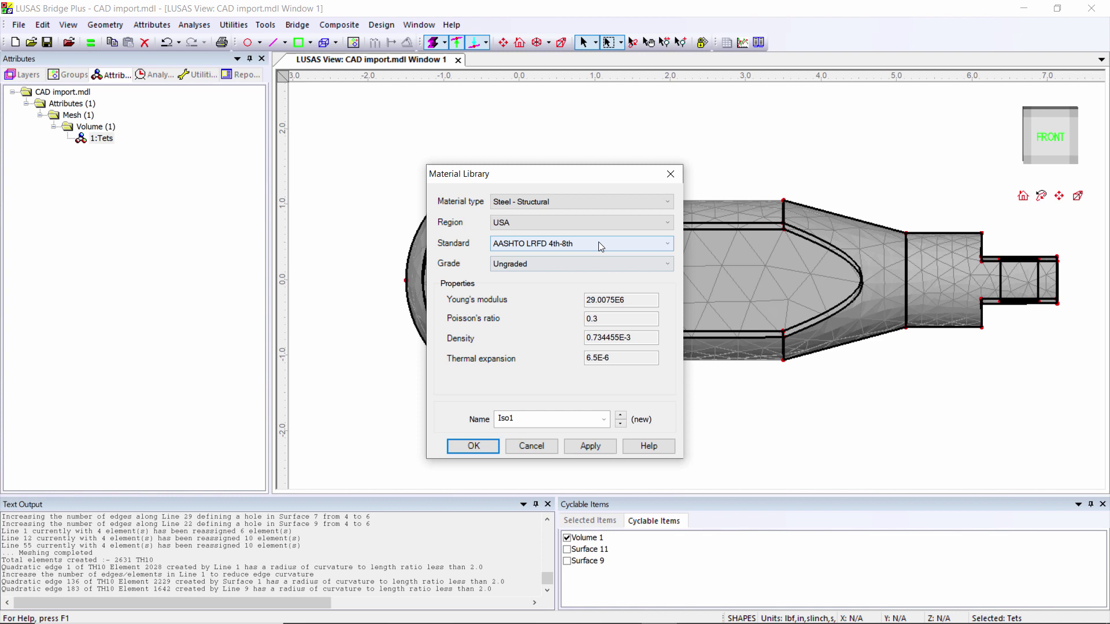
left_click(473, 447)
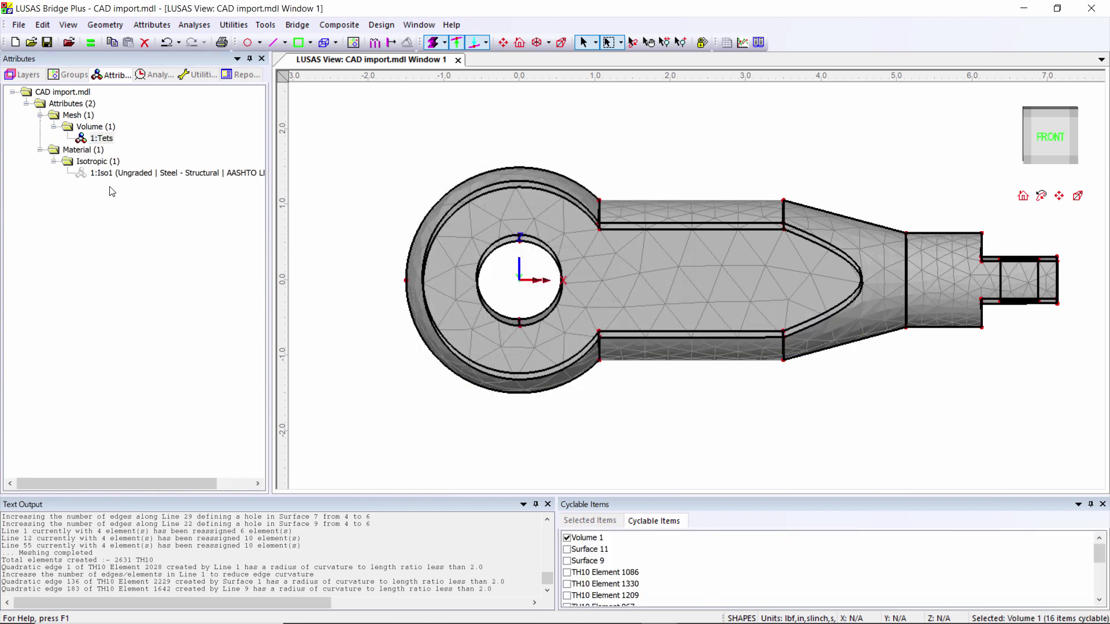
left_click_drag(118, 173, 381, 204)
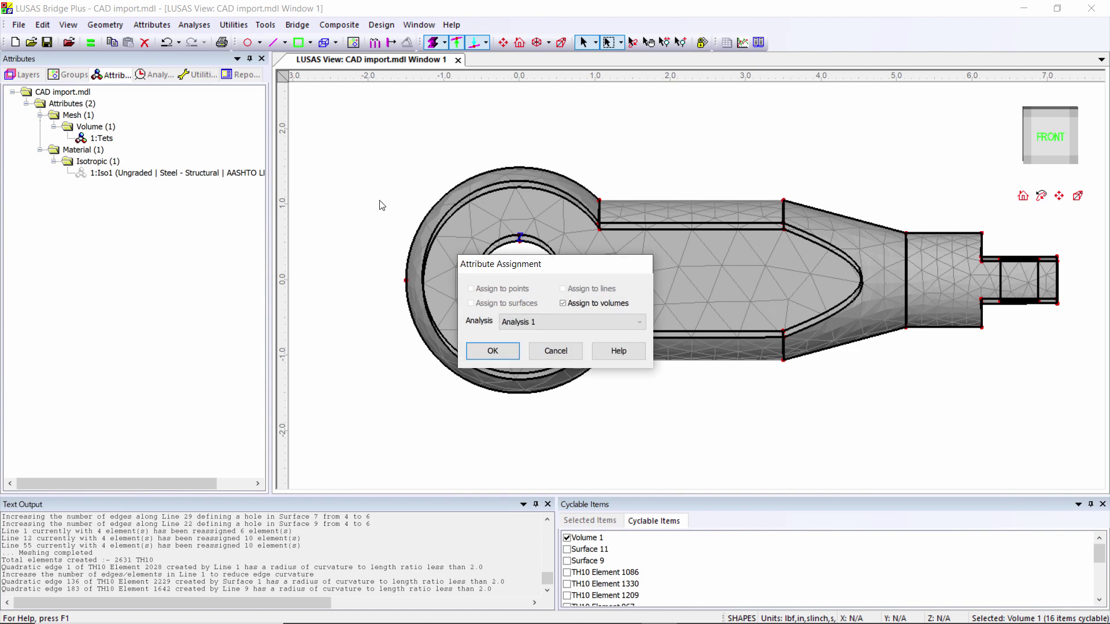
left_click(481, 354)
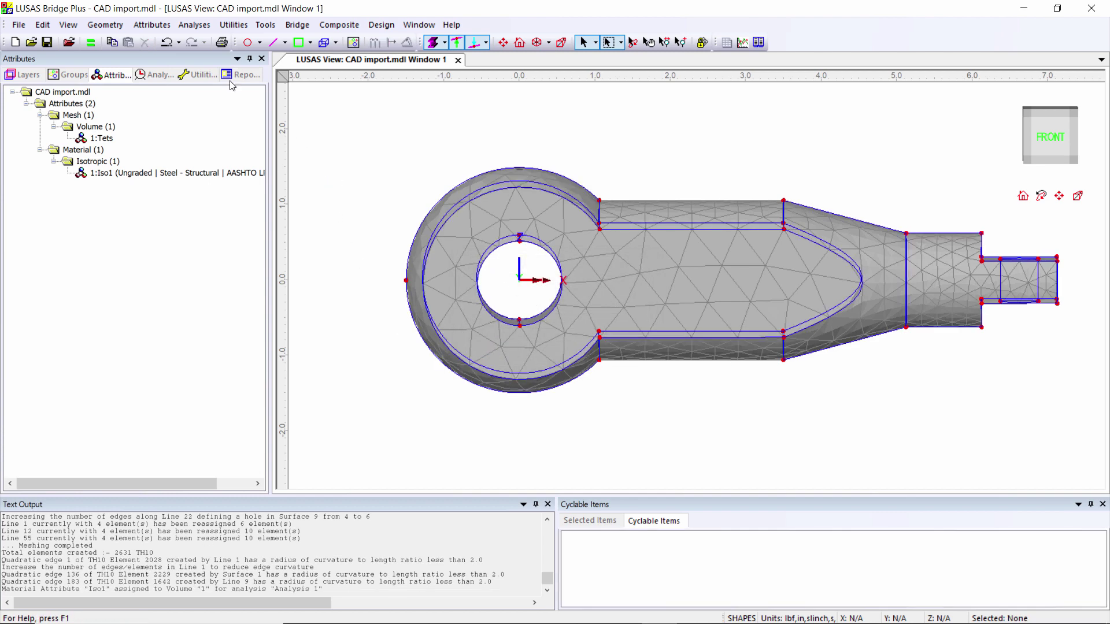
- Define a structural support attribute named Pinned with translation fixed in X, Y and Z
left_click(152, 24)
left_click(174, 87)
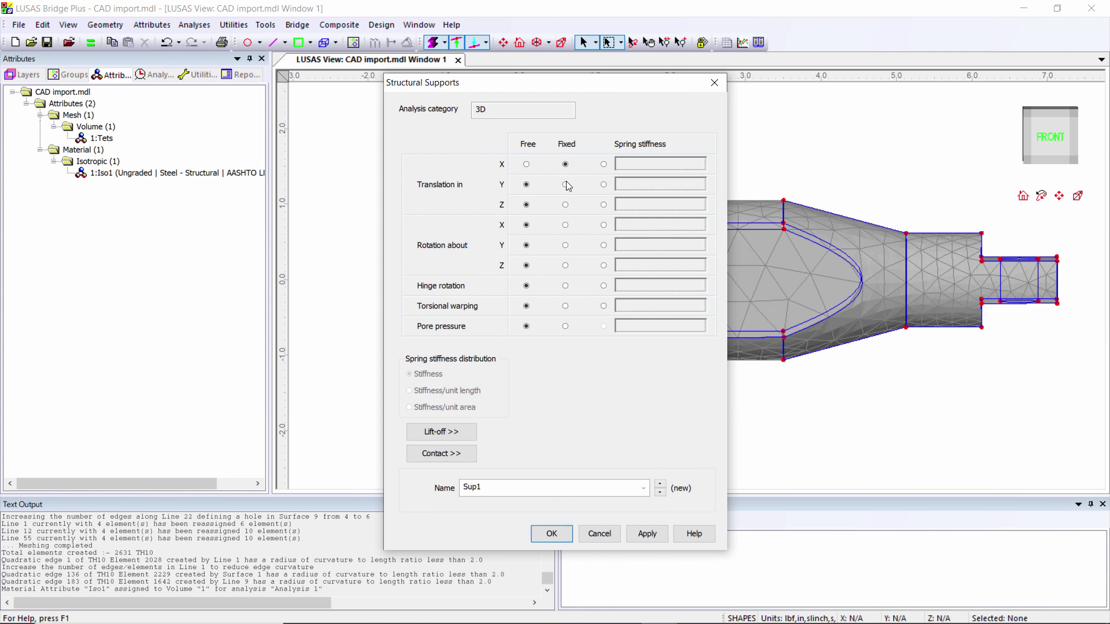
left_click(565, 184)
double_click(527, 489)
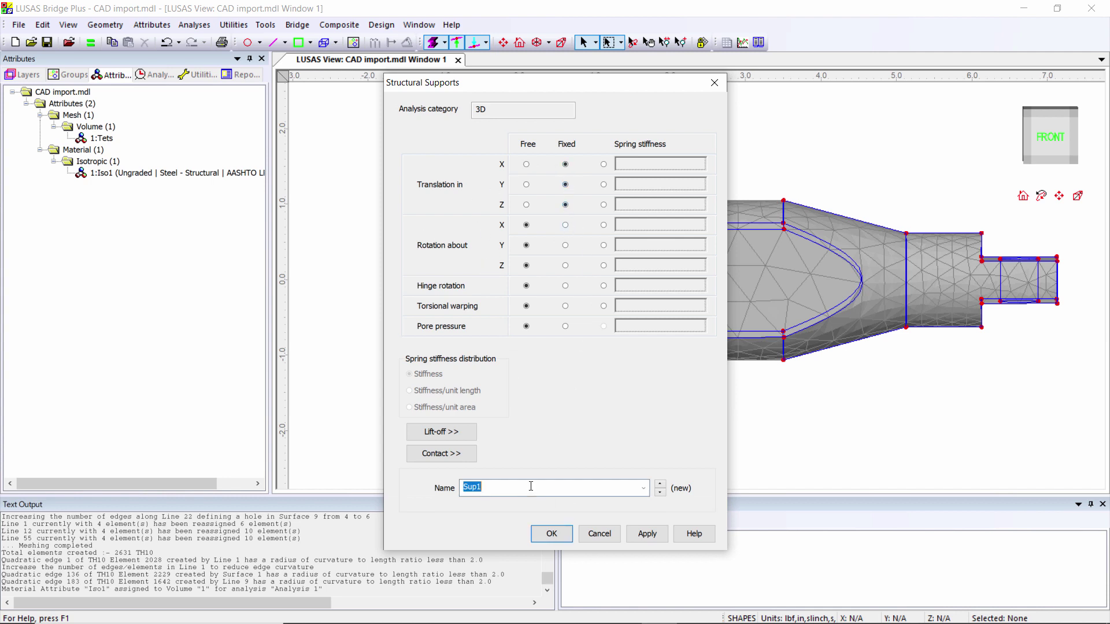
type("Pl")
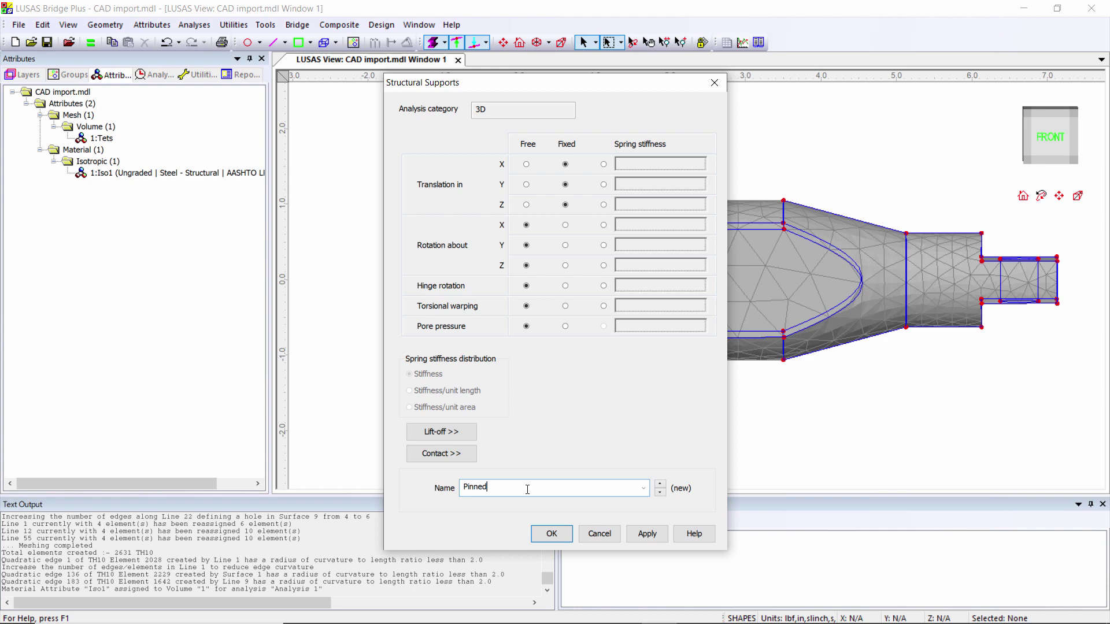
type("nned")
left_click(551, 533)
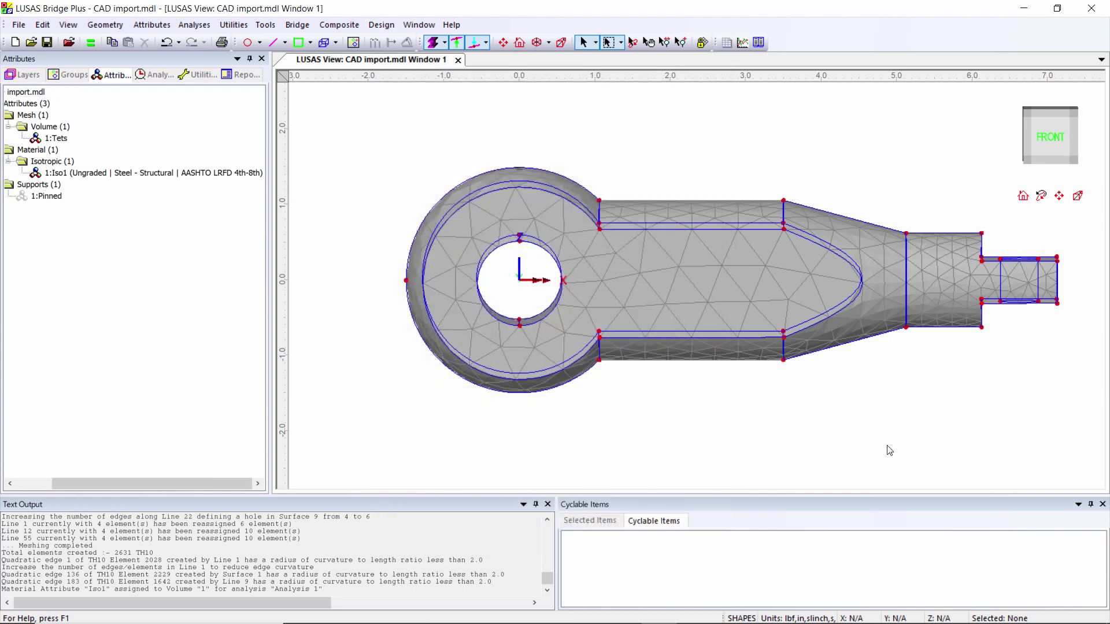
- Assign the Pinned support to the inner surfaces of the small hole at the narrow end for all Analysis 1 loadcases
left_click(1041, 113)
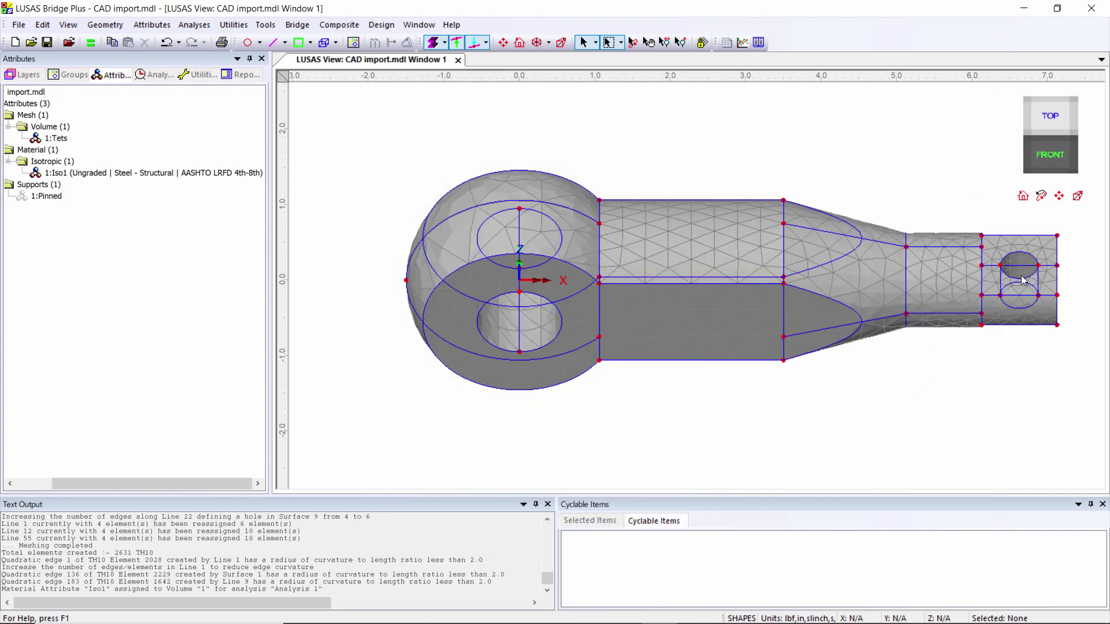
left_click(1046, 119)
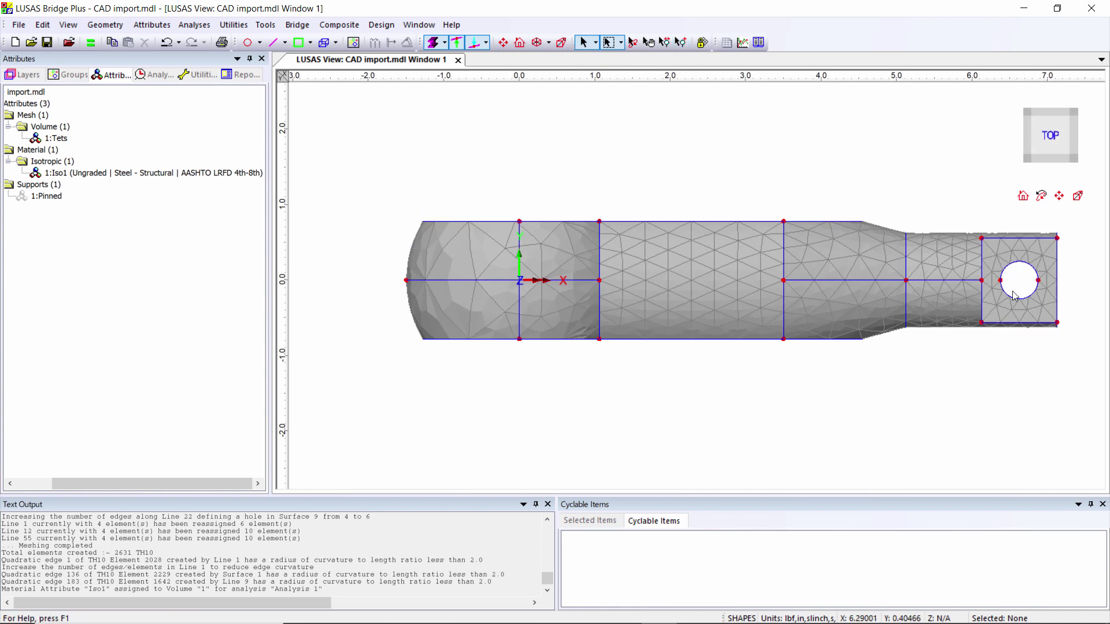
left_click(1049, 315)
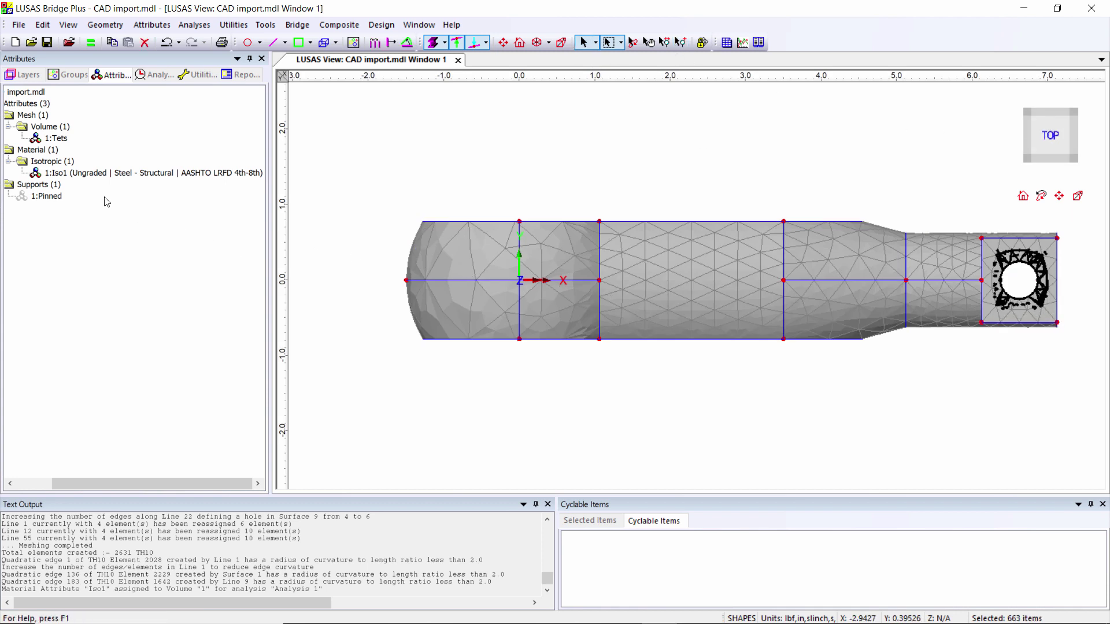
left_click_drag(46, 197, 559, 173)
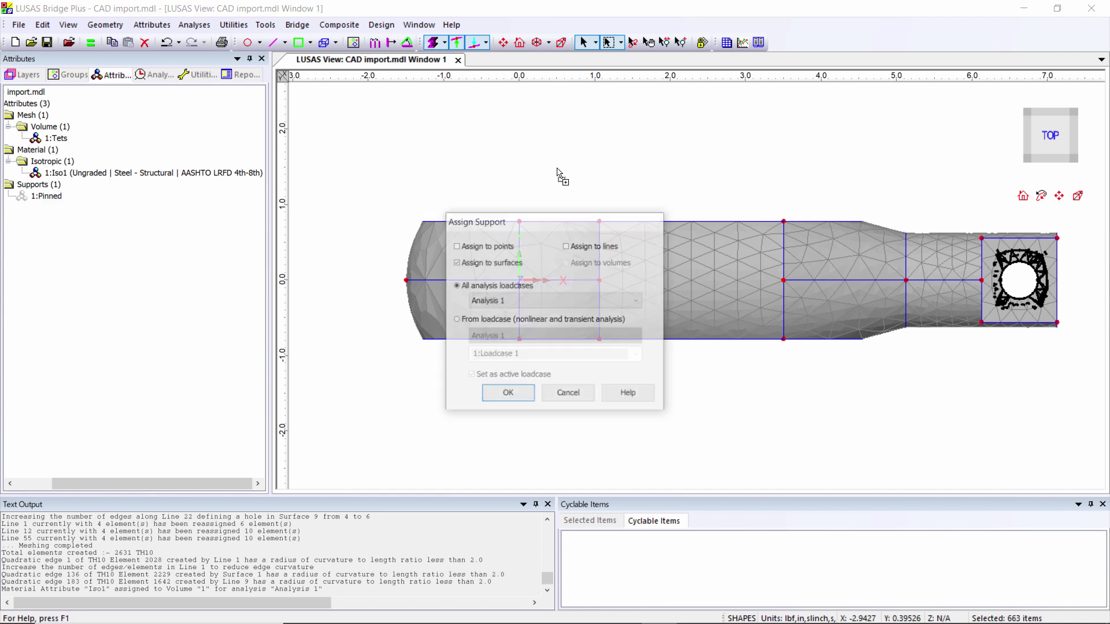
left_click(522, 392)
left_click(934, 410)
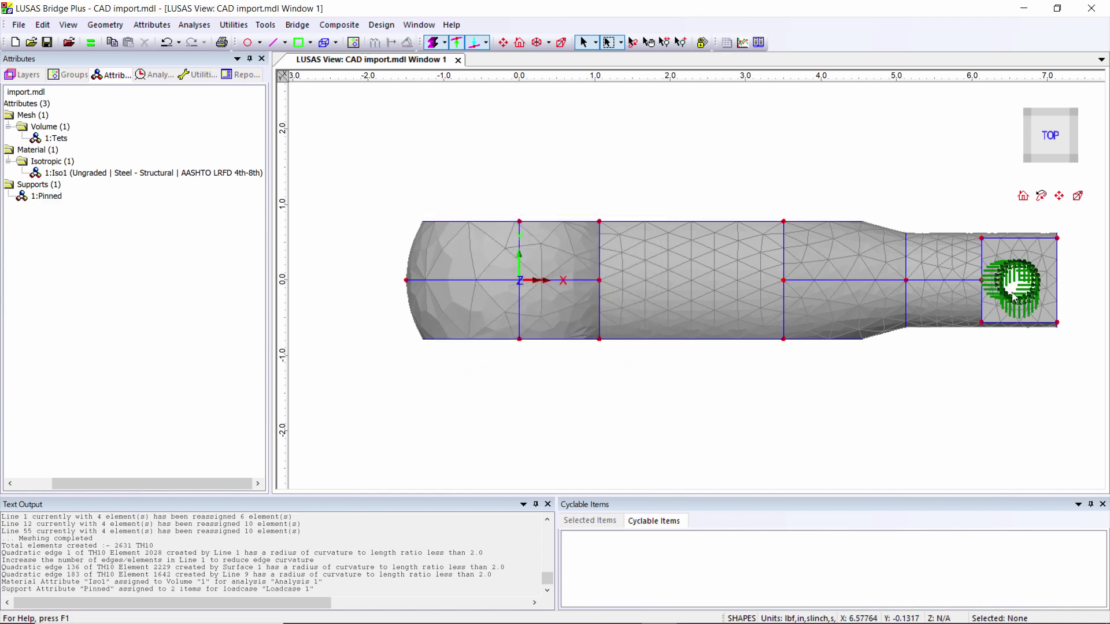
- Define a structural face loading attribute named Face load with a value of -100 in the z direction
left_click(1053, 154)
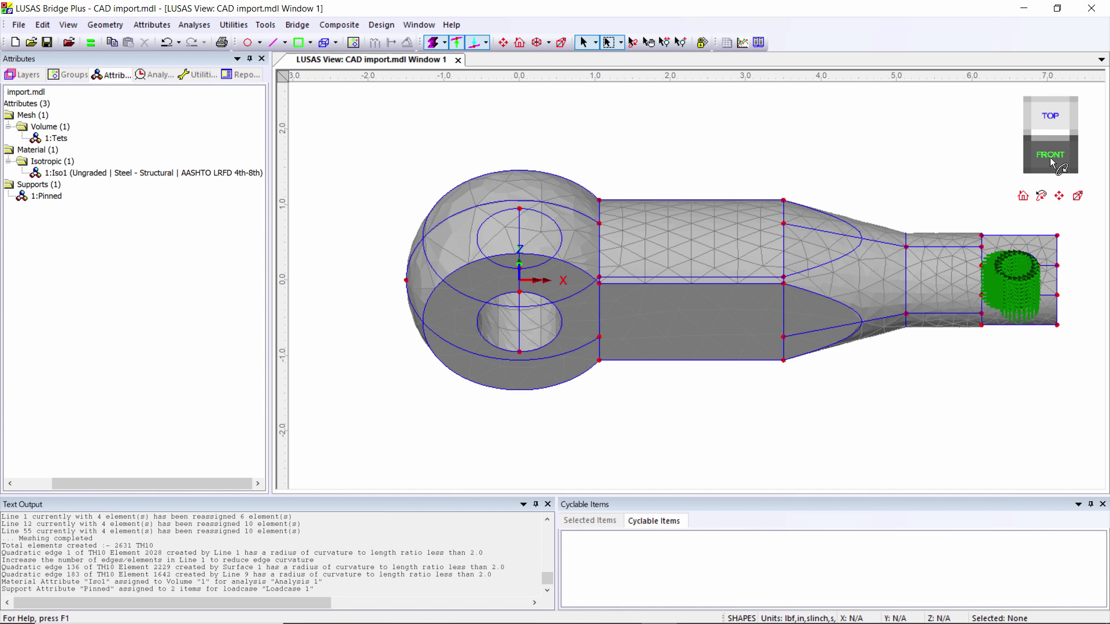
left_click(1052, 159)
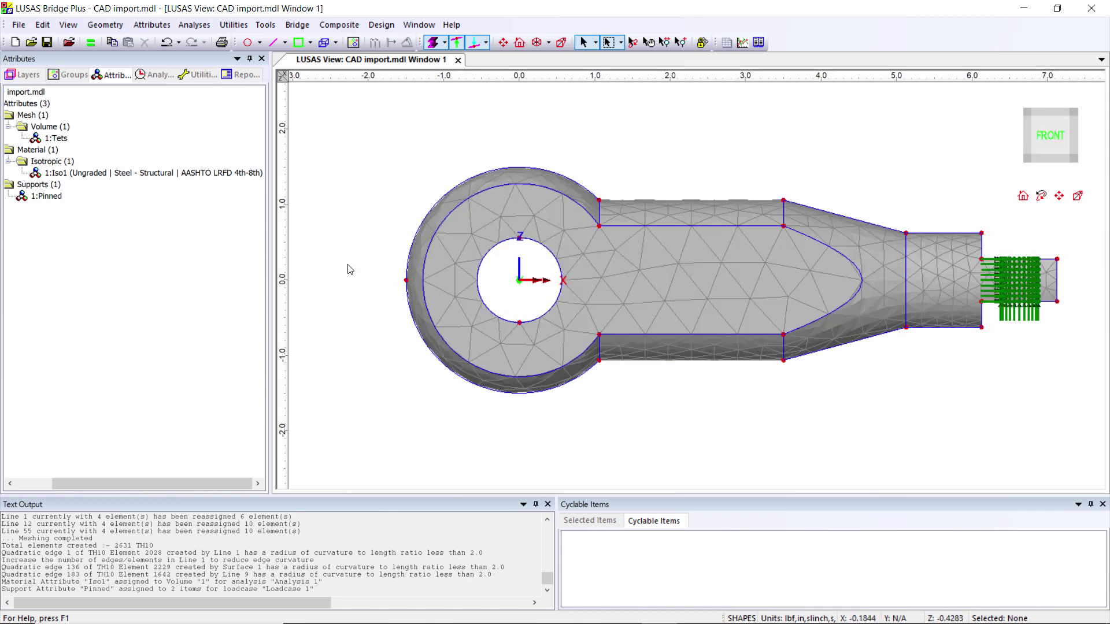
left_click(151, 25)
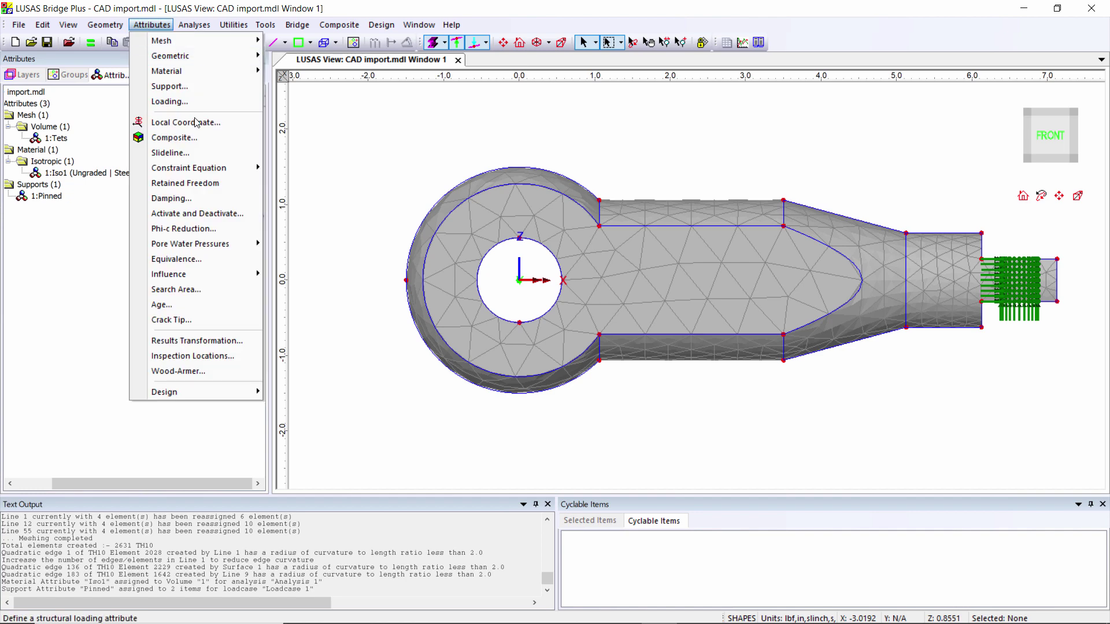
left_click(171, 101)
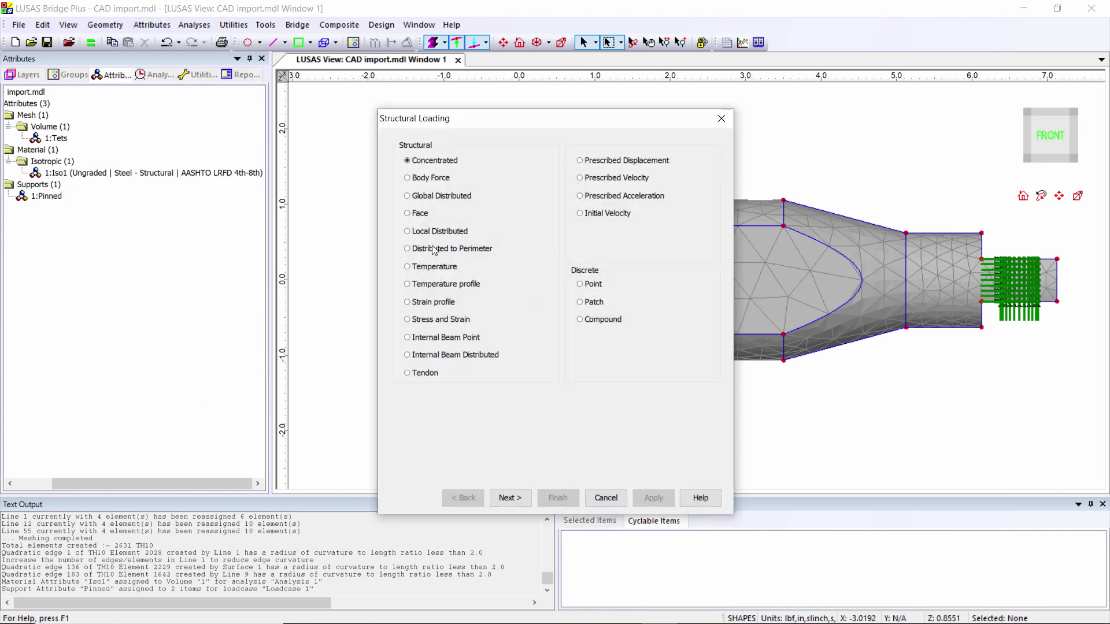
left_click(509, 498)
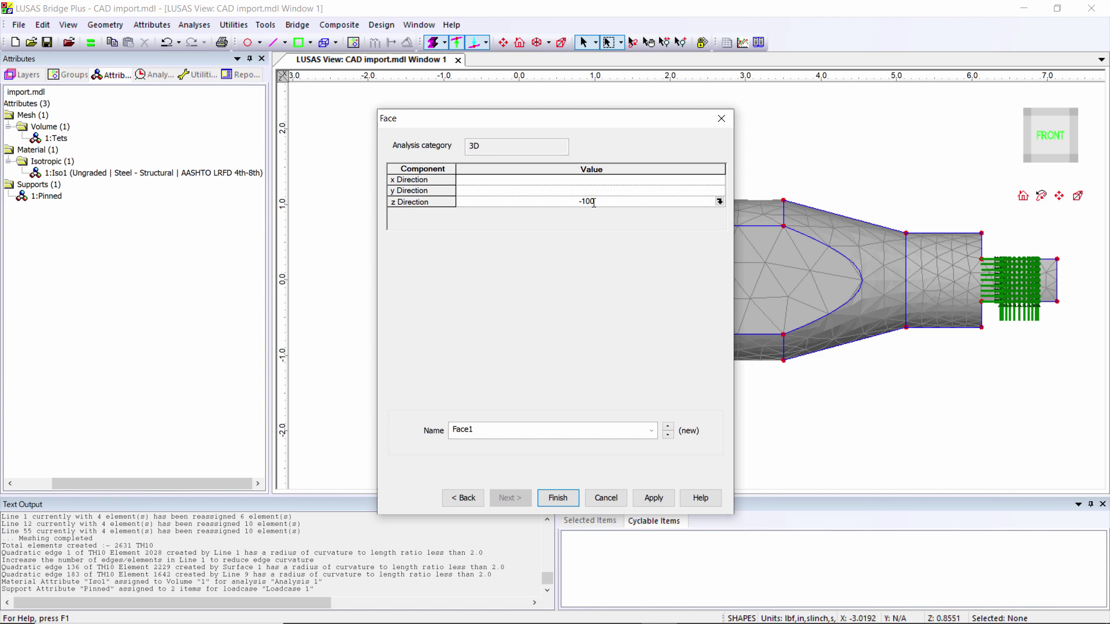
left_click(541, 432)
type("F")
left_click(559, 498)
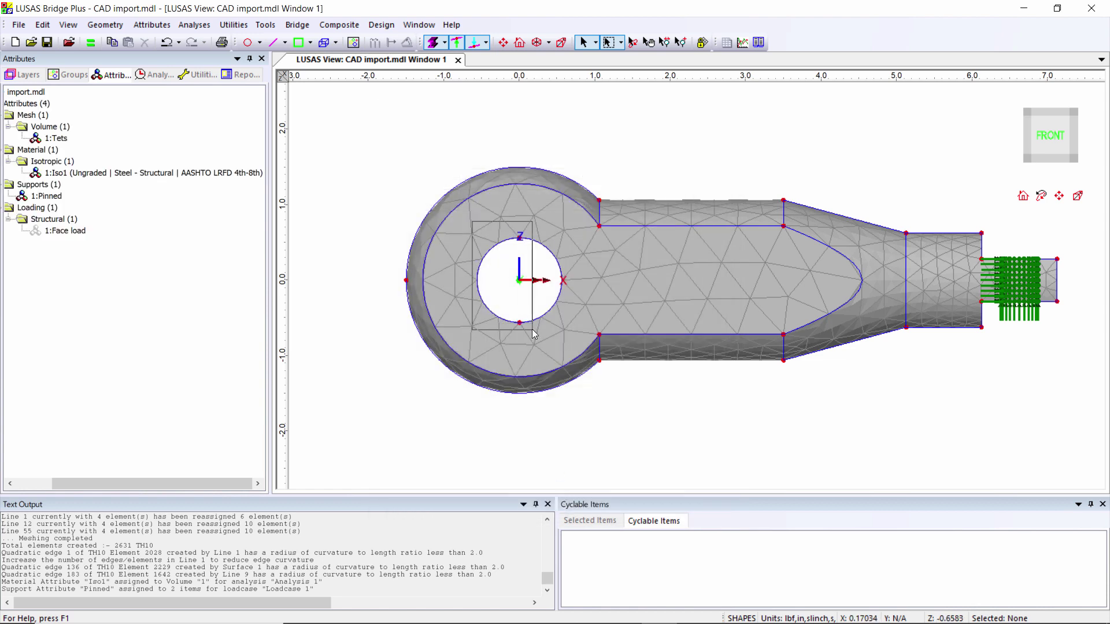
- Assign Face load to the half of the large hole's inner surface facing away from the shank, for Loadcase 1
left_click(66, 231)
left_click_drag(67, 231, 341, 212)
left_click(545, 382)
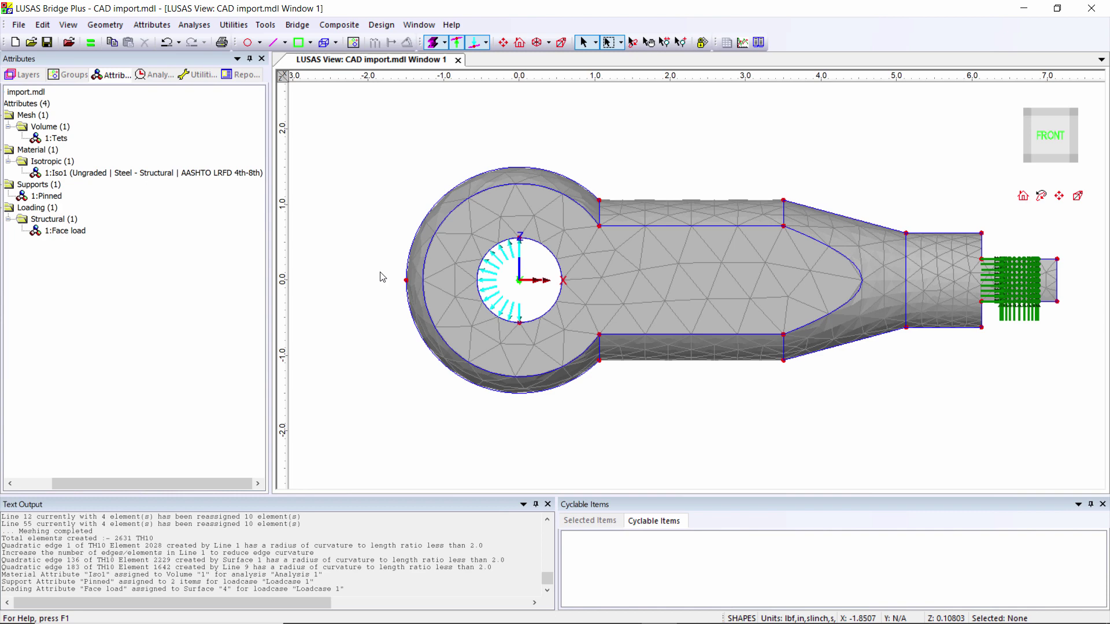
- Save the model and solve Analysis 1 with the fastest available solver
left_click(47, 42)
left_click(90, 43)
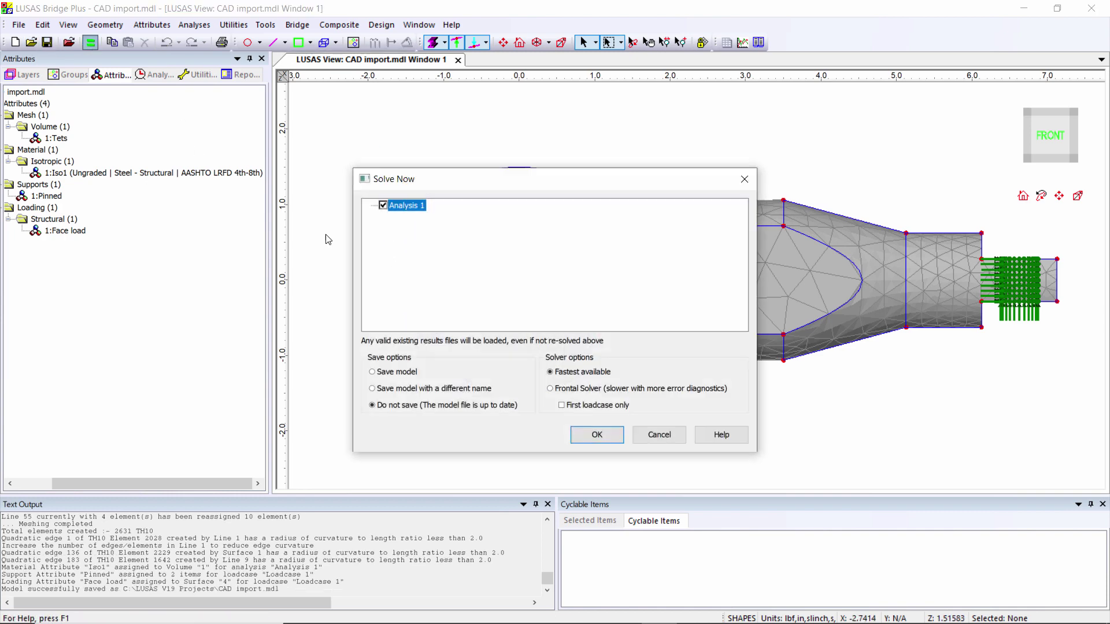
left_click(595, 437)
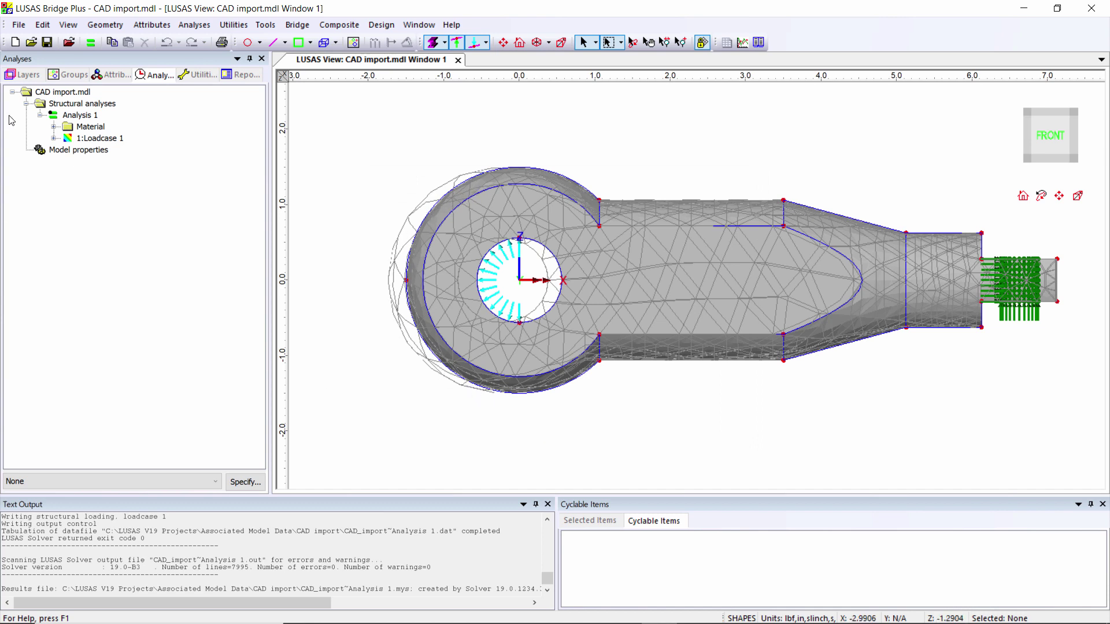
- Turn off the deformed mesh layer and remove the solid fill from the mesh layer, keeping it as wireframe
left_click(16, 69)
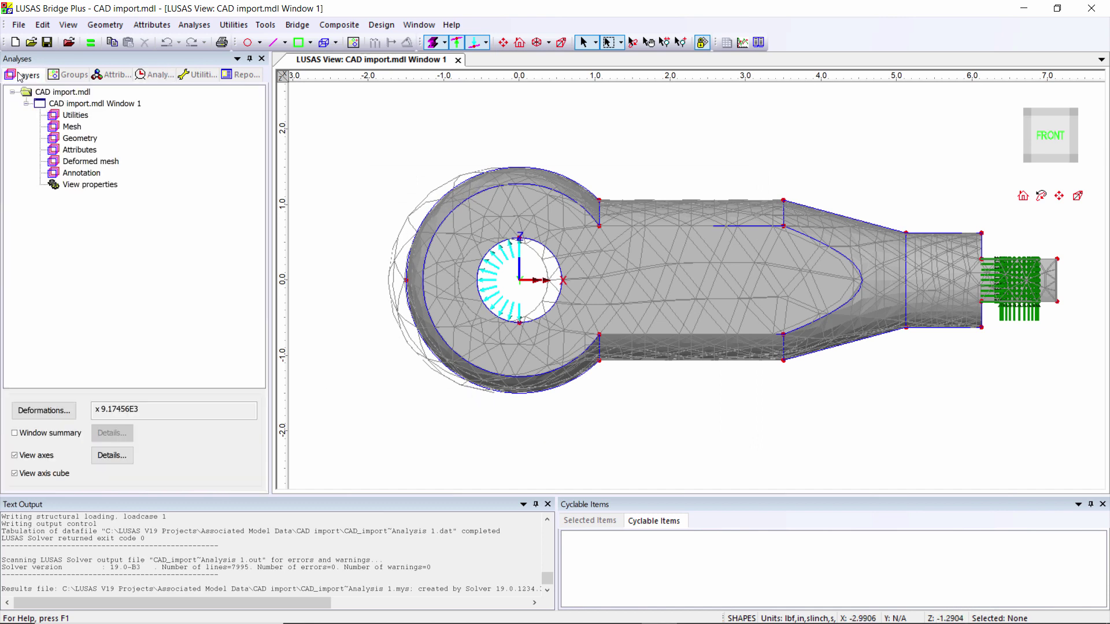
right_click(88, 163)
left_click(141, 226)
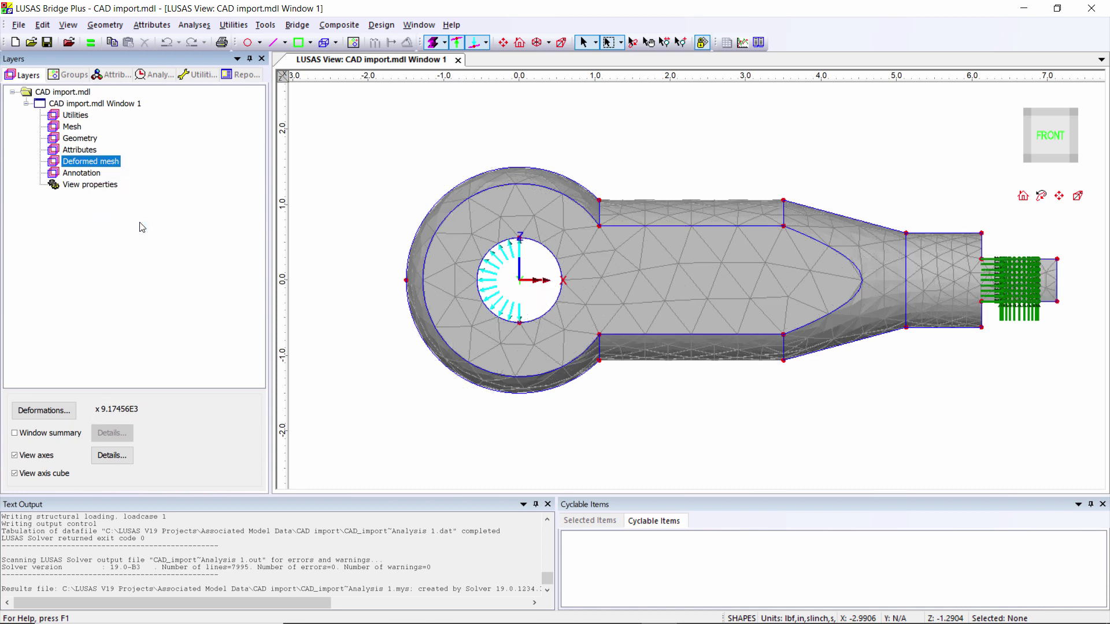
double_click(80, 130)
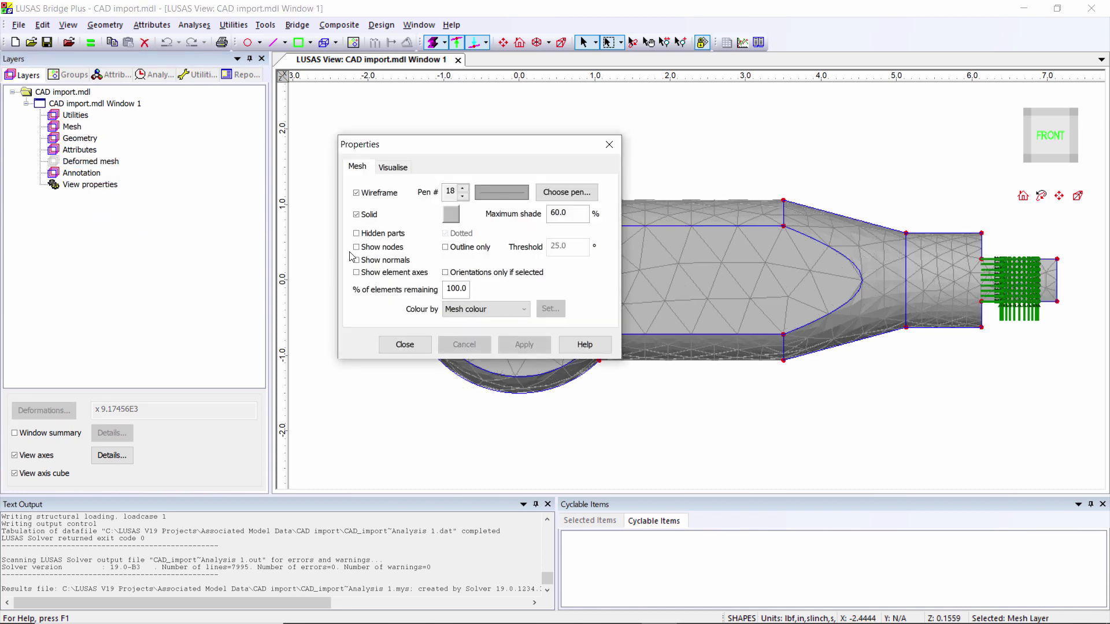
left_click(365, 220)
left_click(405, 344)
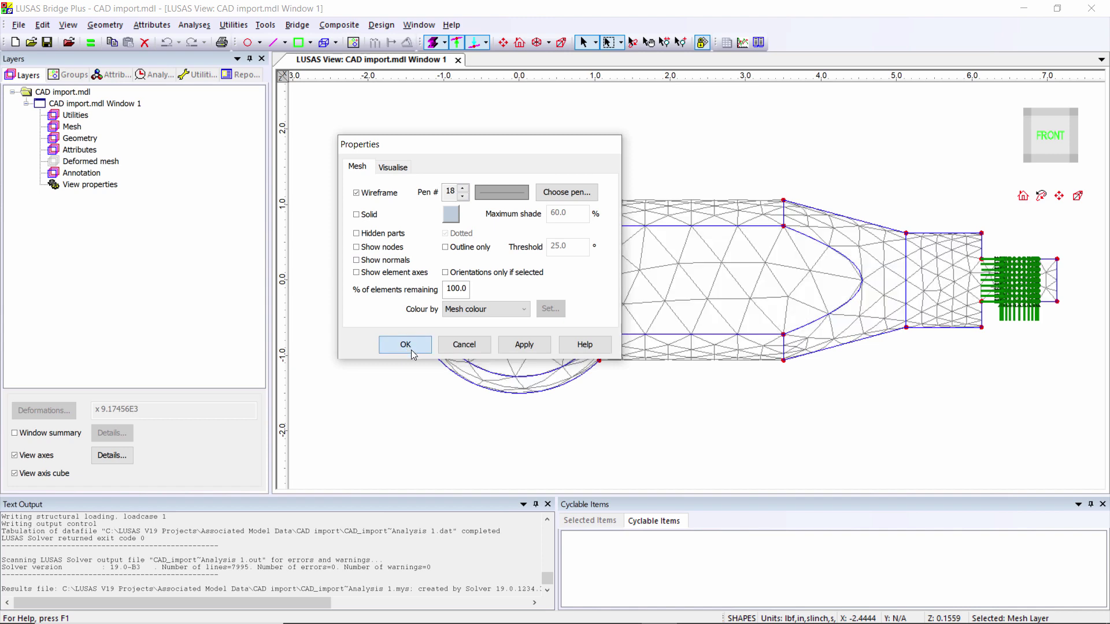
- Add a contour layer showing stress component SE with averaged nodal display
right_click(347, 153)
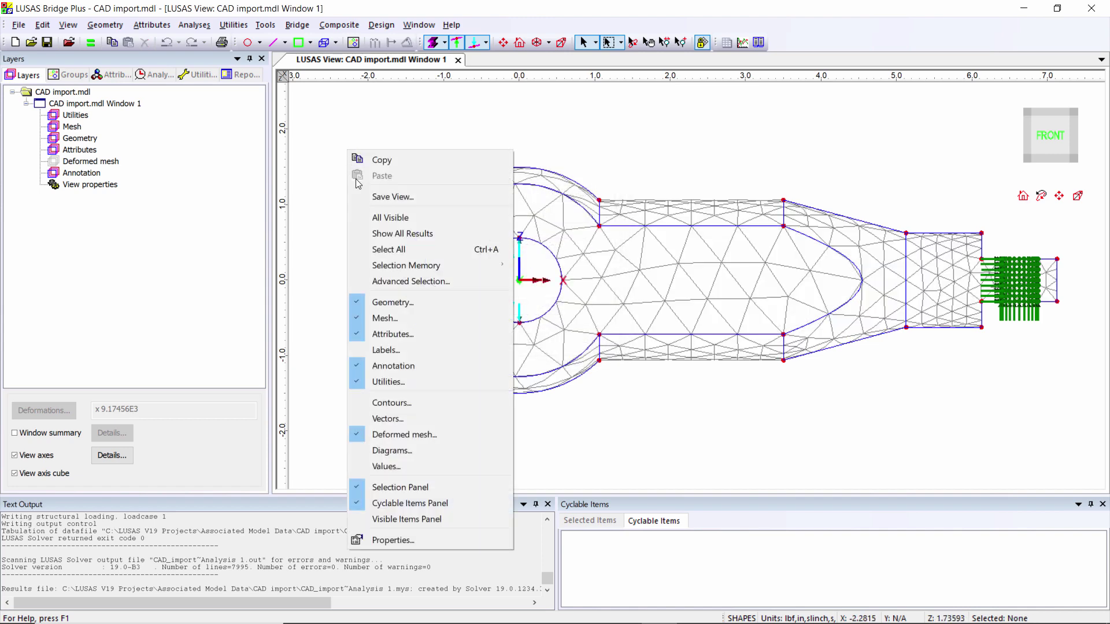
left_click(411, 400)
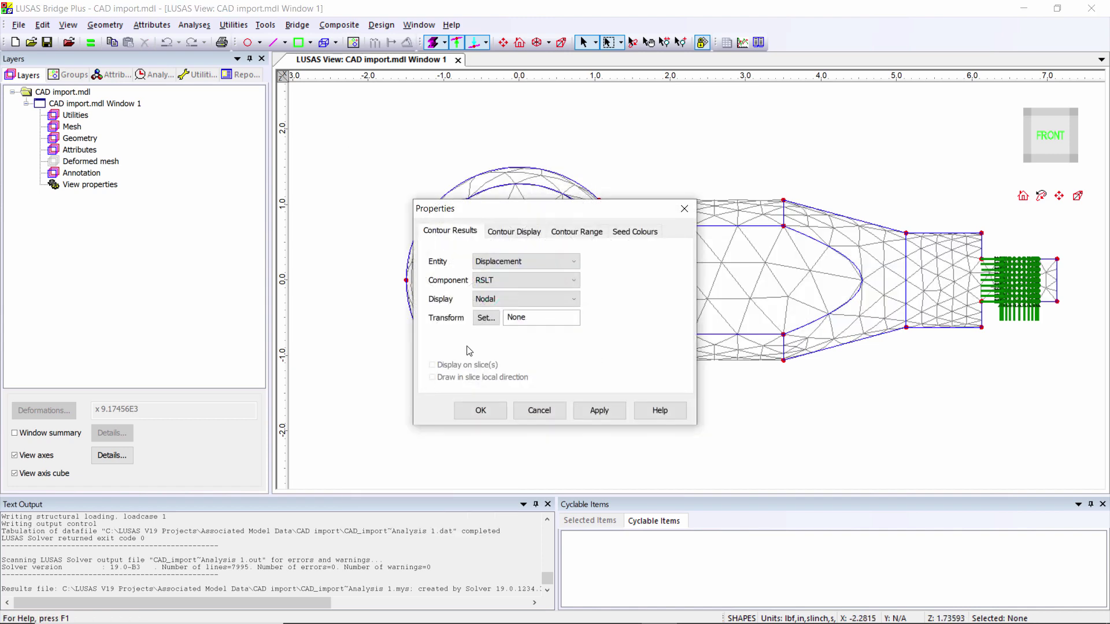
left_click(549, 263)
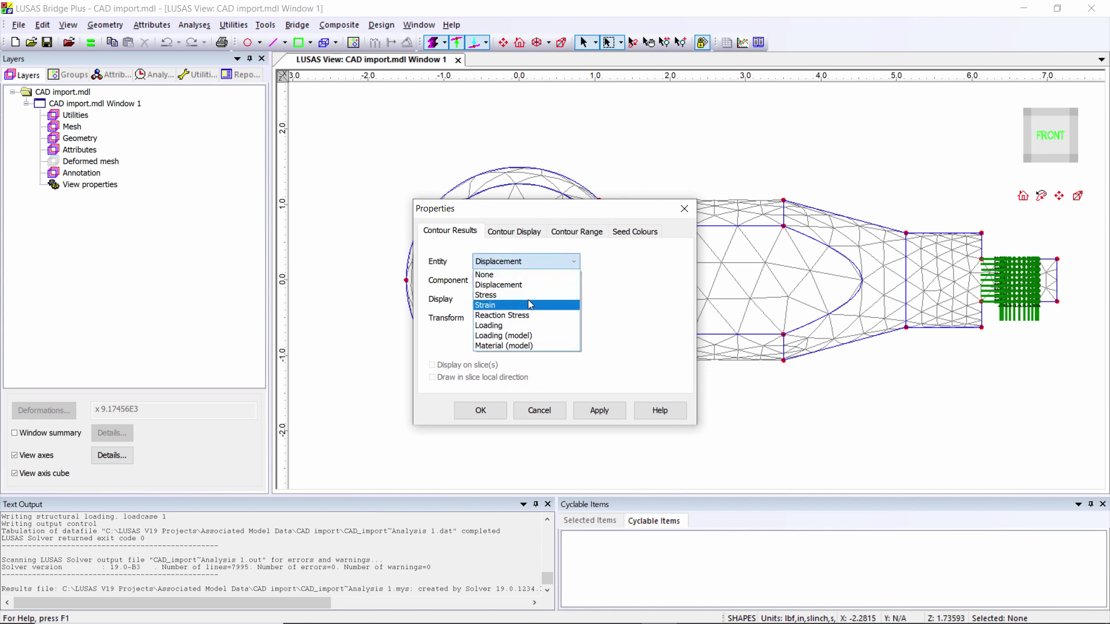
key("Escape")
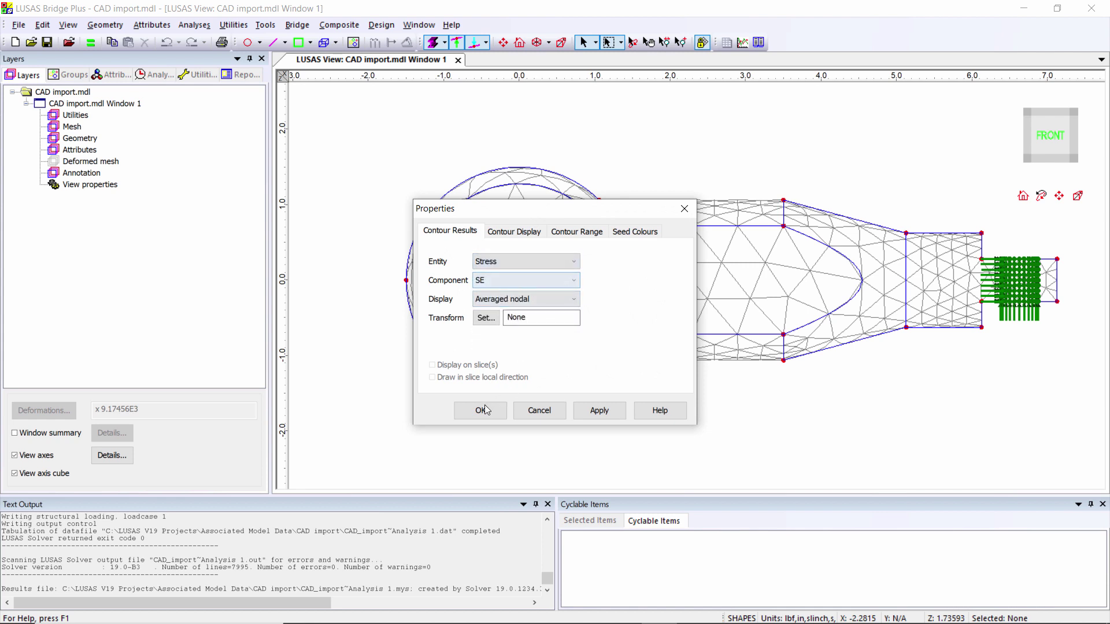
left_click(482, 411)
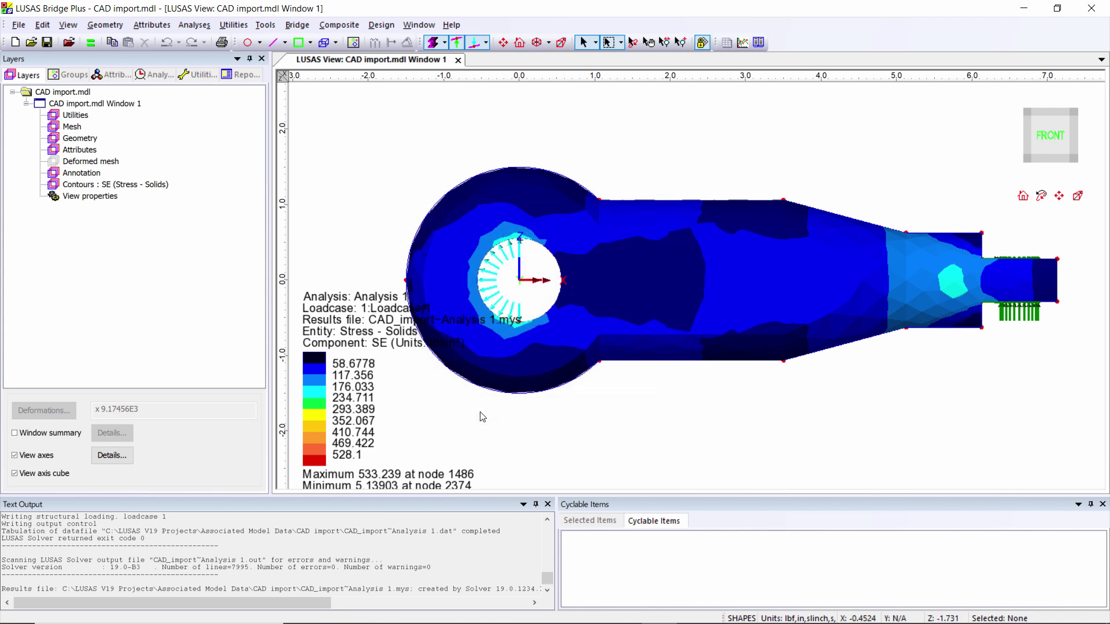
- Cut a 3D section along the ball joint's longitudinal centreline at Z = 0, snapping to a 1.0" grid, and view the slice in 3D
left_click(649, 42)
left_click_drag(669, 237, 624, 203)
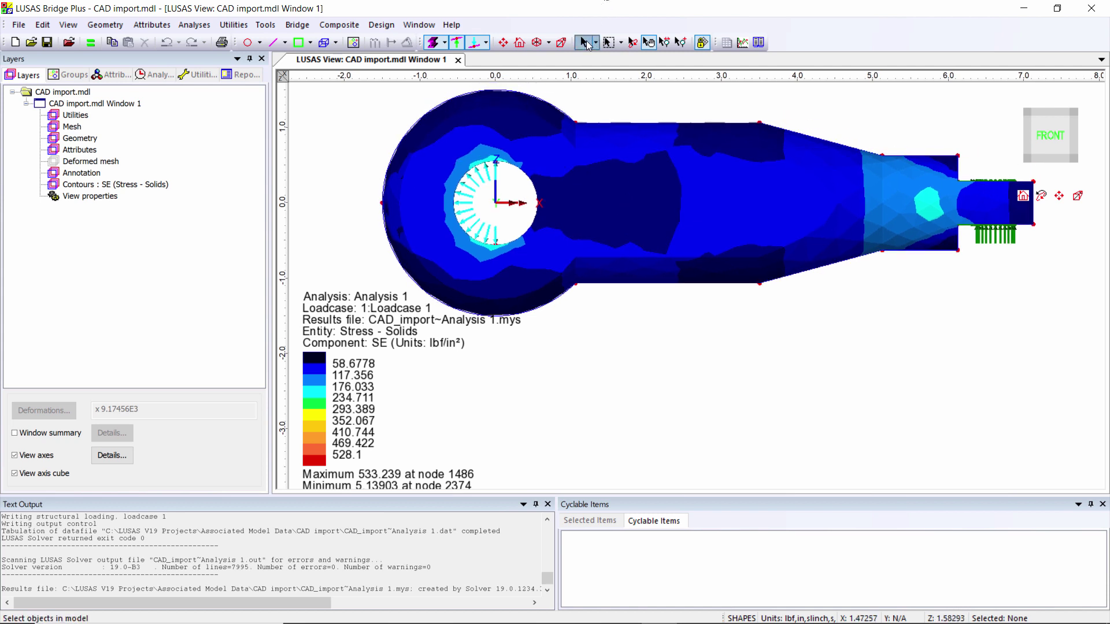
left_click(585, 43)
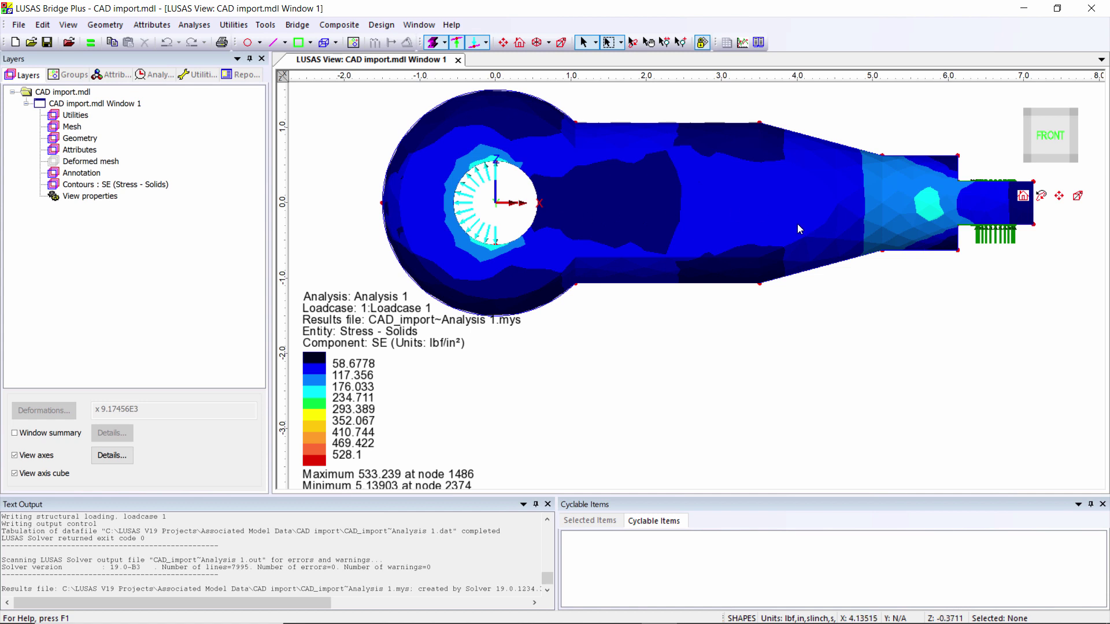
left_click(236, 27)
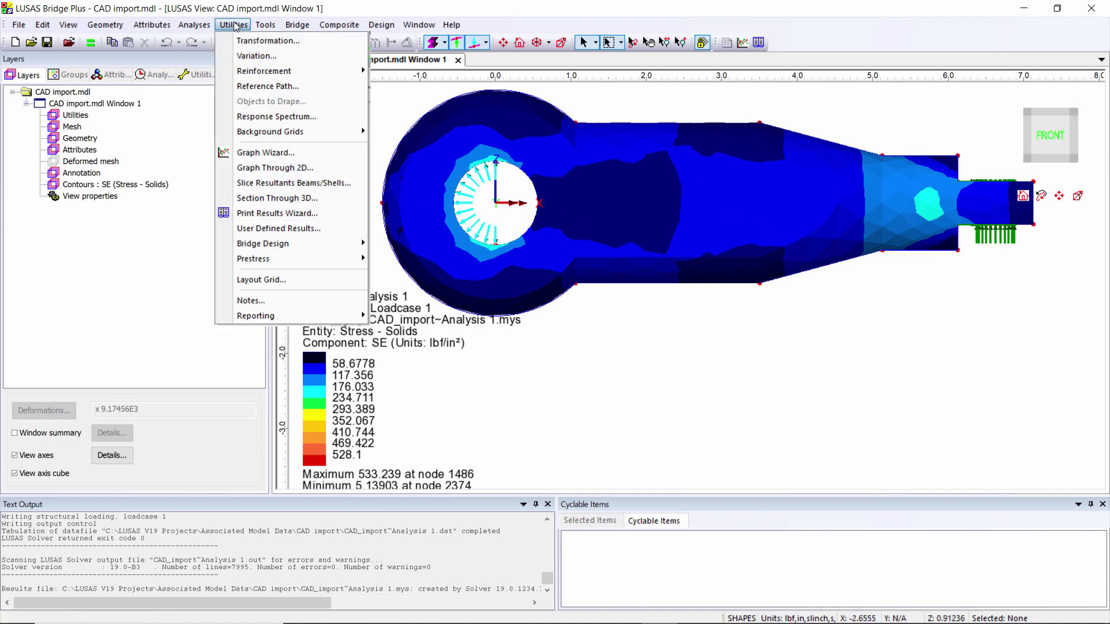
left_click(324, 198)
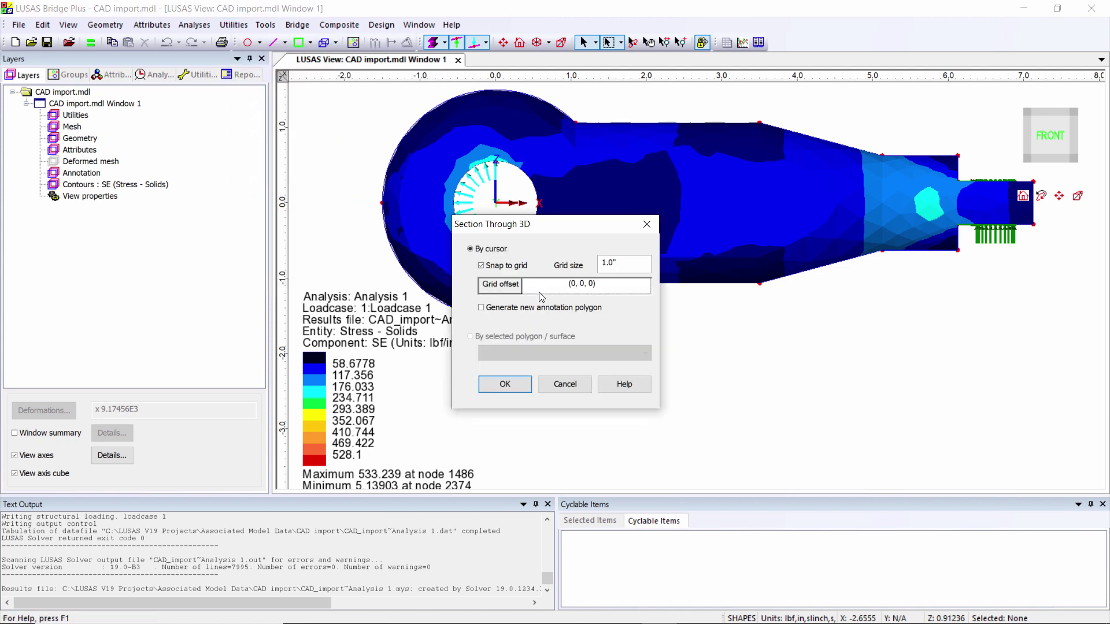
left_click(518, 386)
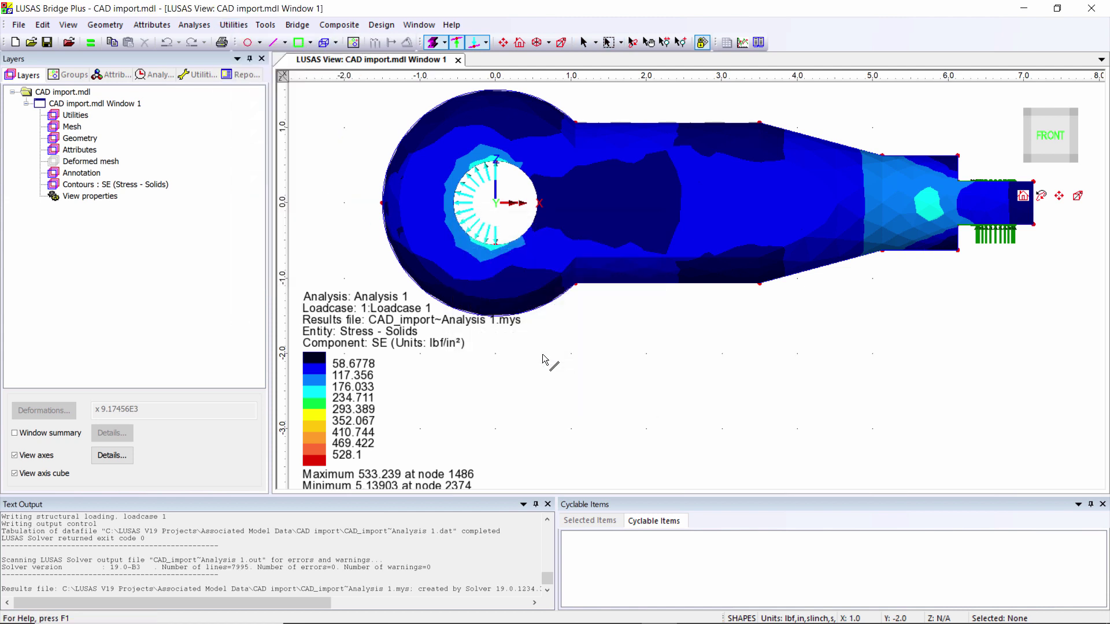
left_click(329, 208)
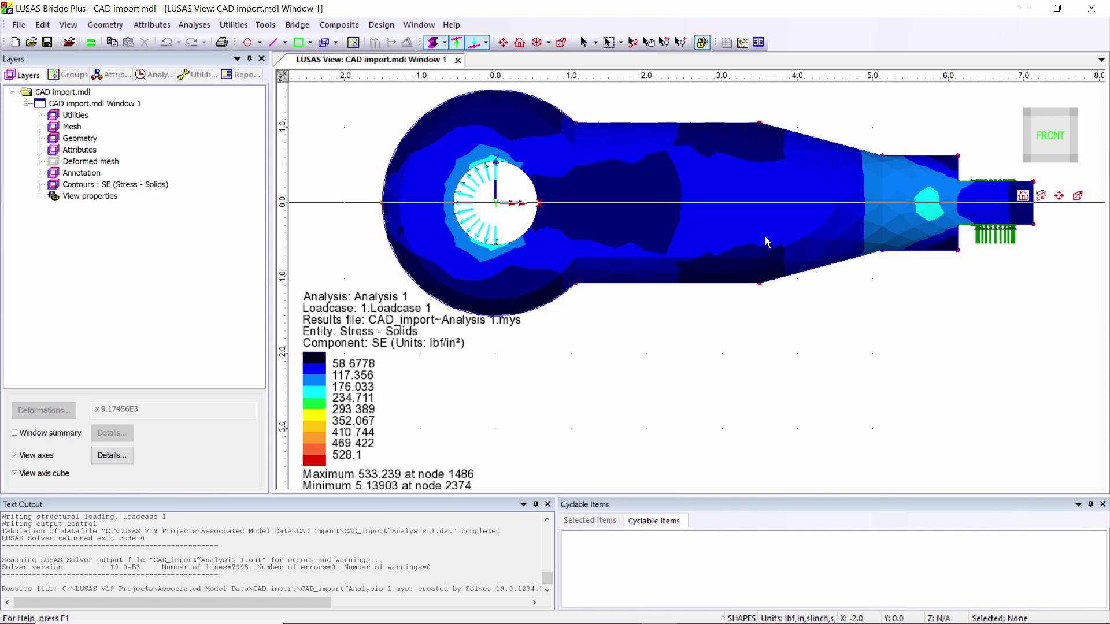
left_click(794, 236)
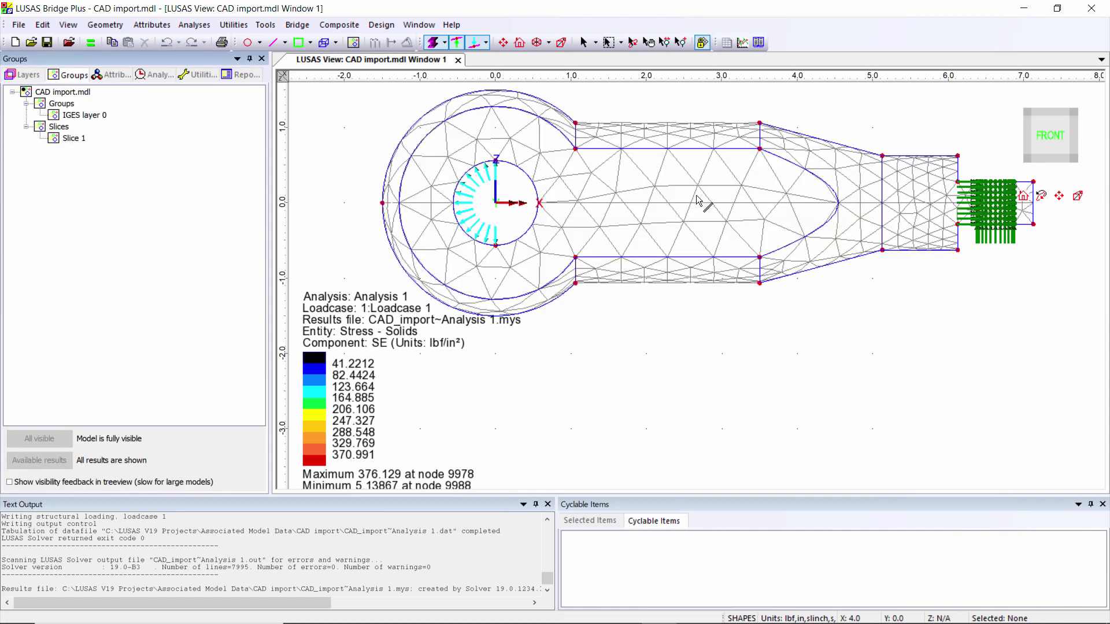
left_click(1029, 159)
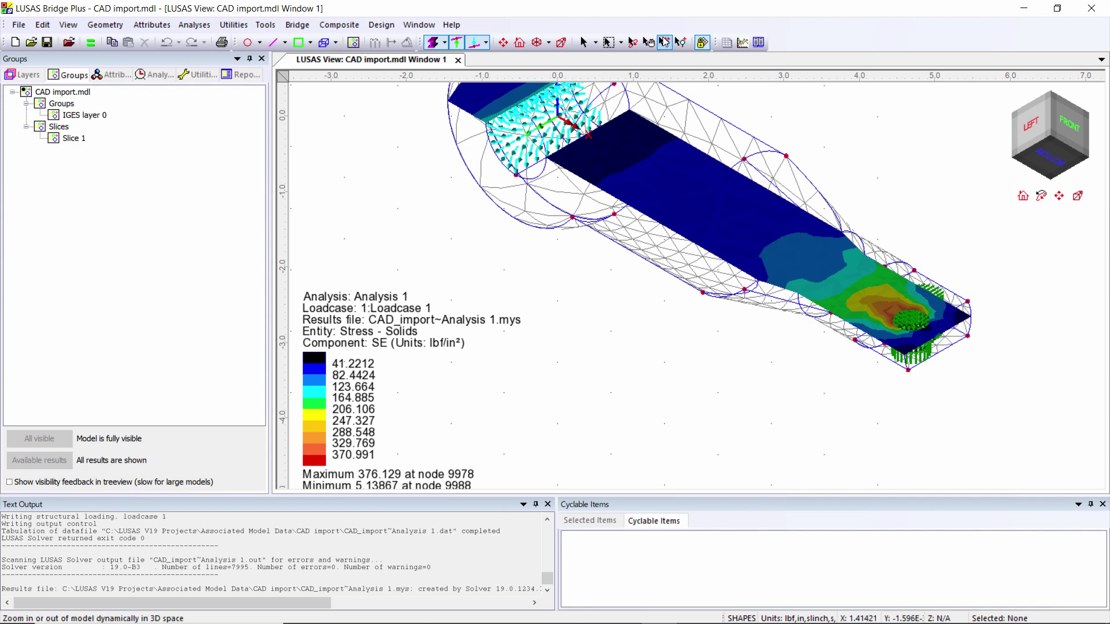
- Cut two transverse 3D sections through the ball joint's shank at X = 3 and X = 1, snapping to a 1.0" grid
left_click(648, 42)
left_click_drag(641, 143, 643, 256)
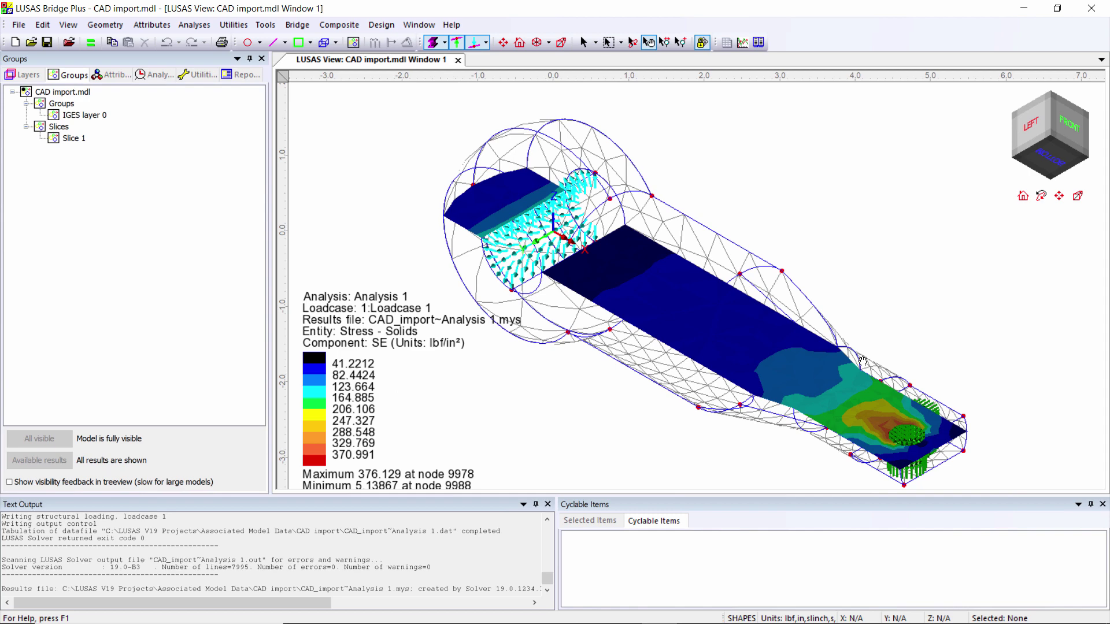
left_click(1066, 119)
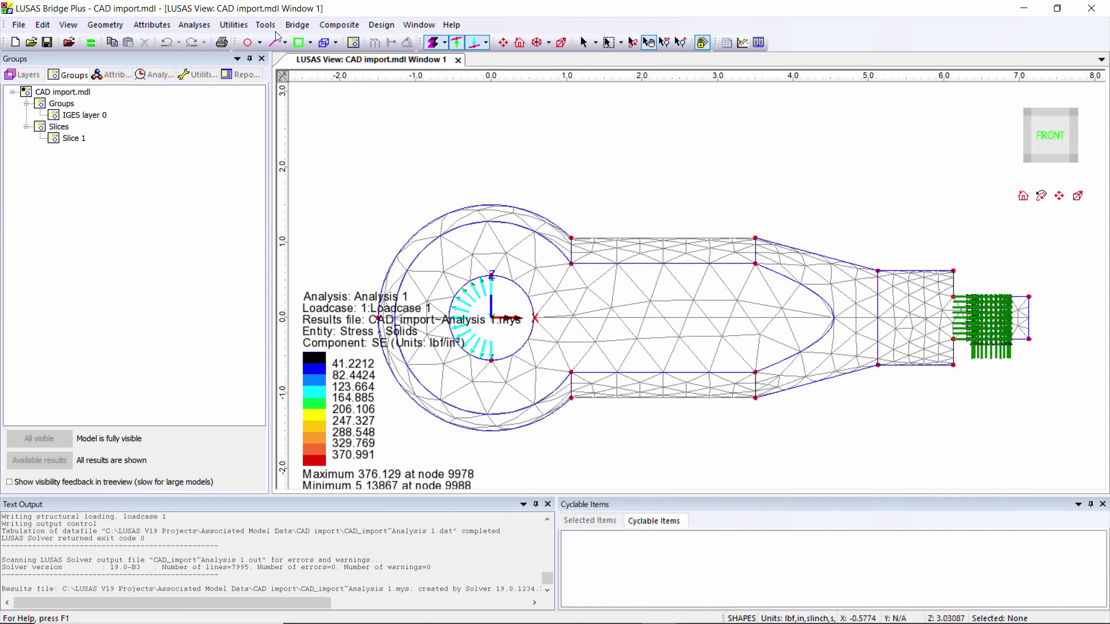
left_click(233, 24)
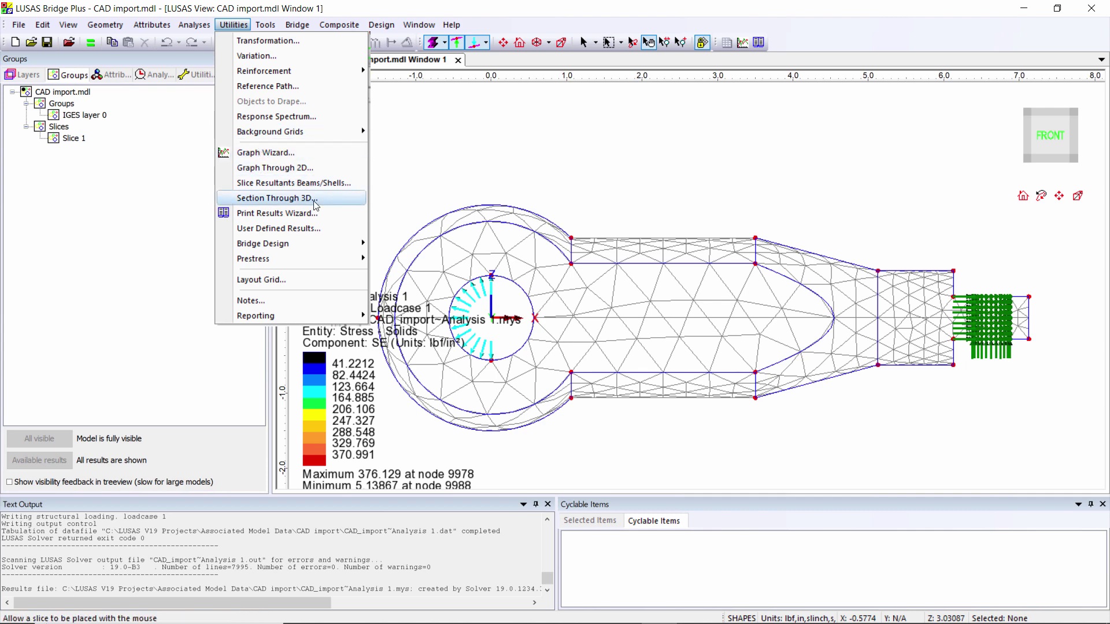
left_click(275, 199)
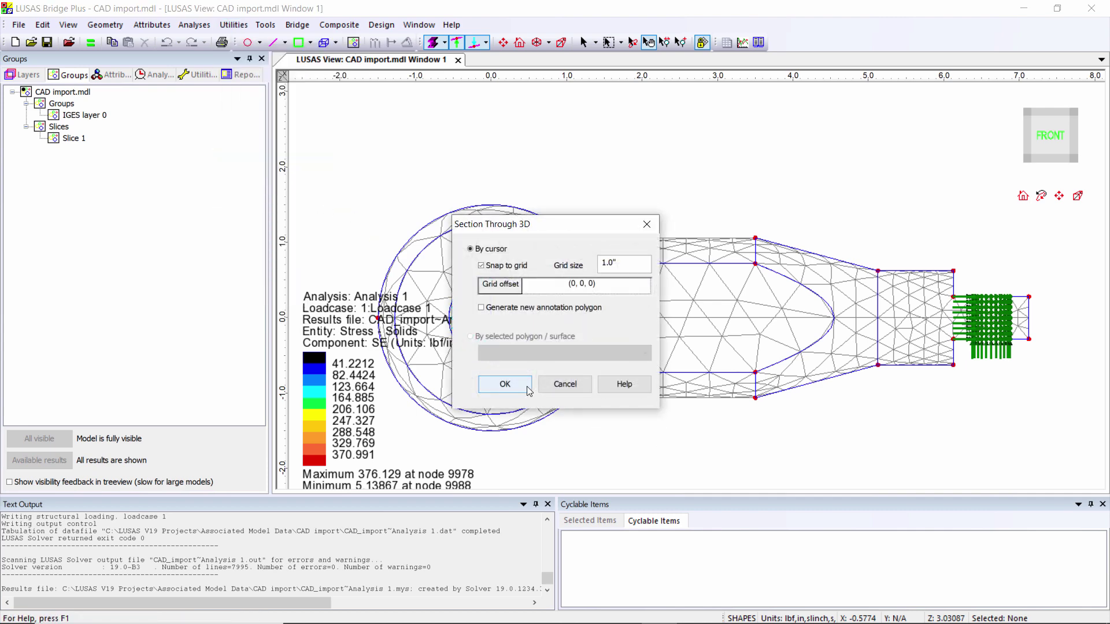
left_click(504, 385)
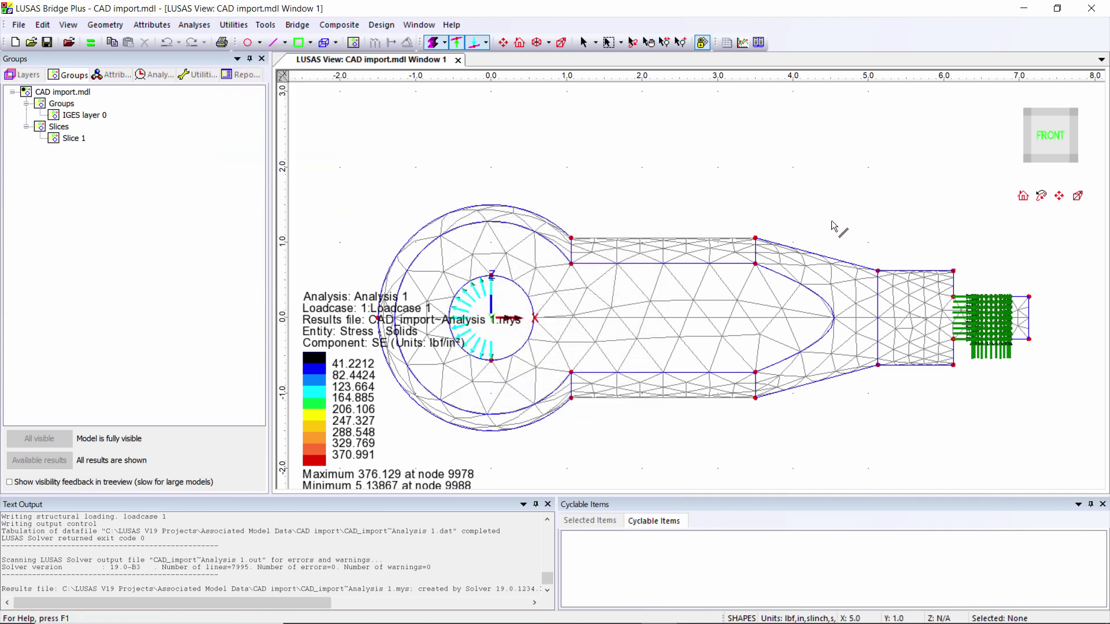
left_click_drag(718, 242, 694, 415)
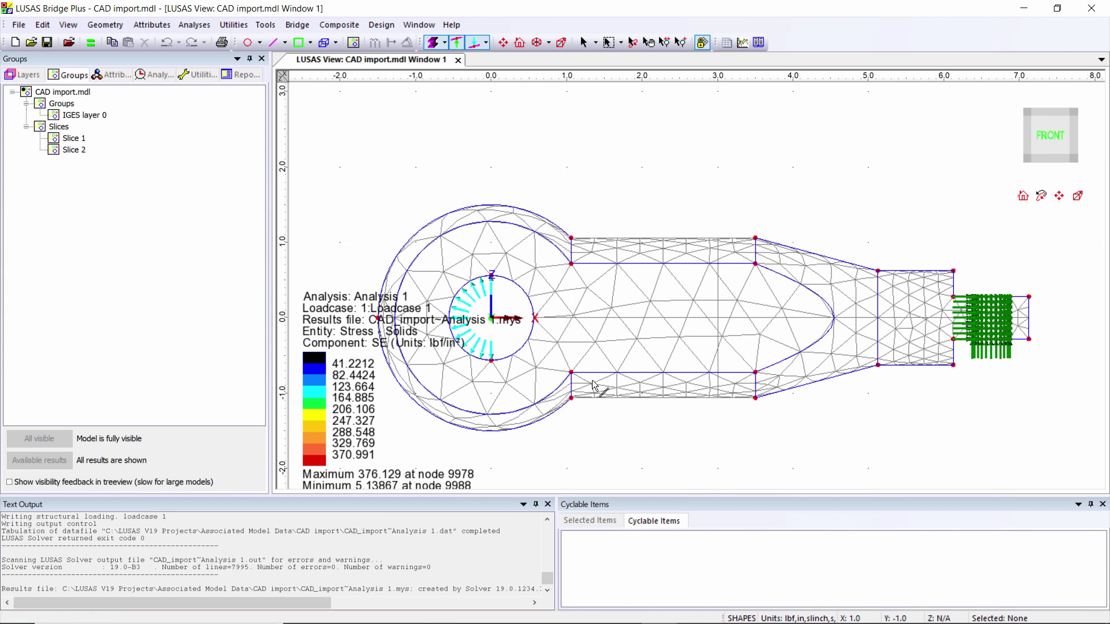
left_click_drag(595, 386, 623, 231)
- Examine the stress contours on the longitudinal and transverse slices in 3D with the whole part in view
left_click(632, 43)
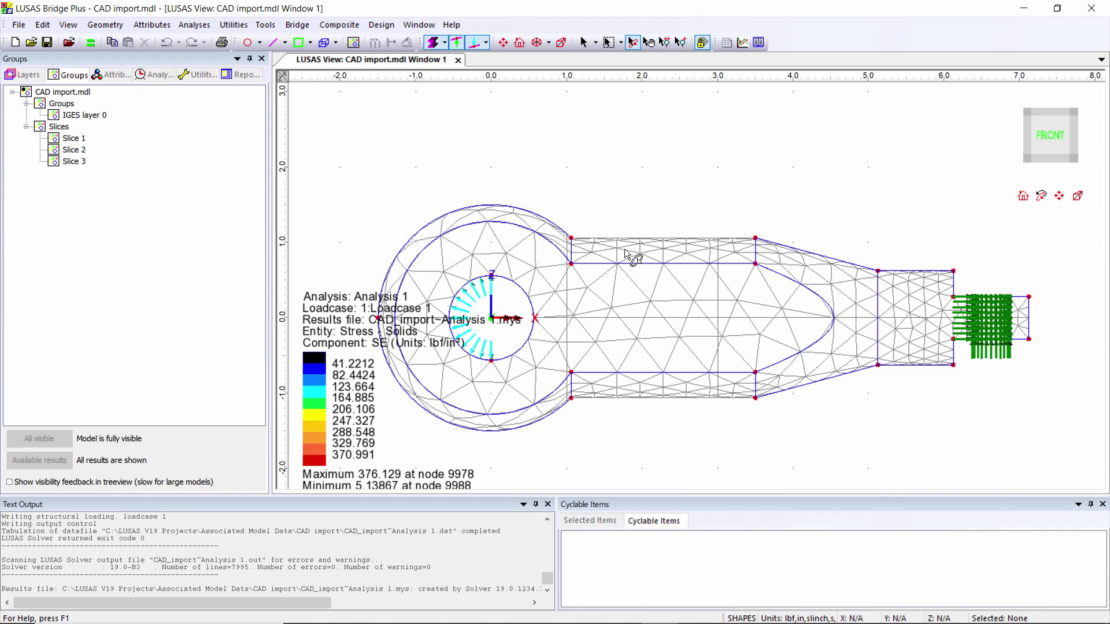
left_click_drag(626, 342, 523, 236)
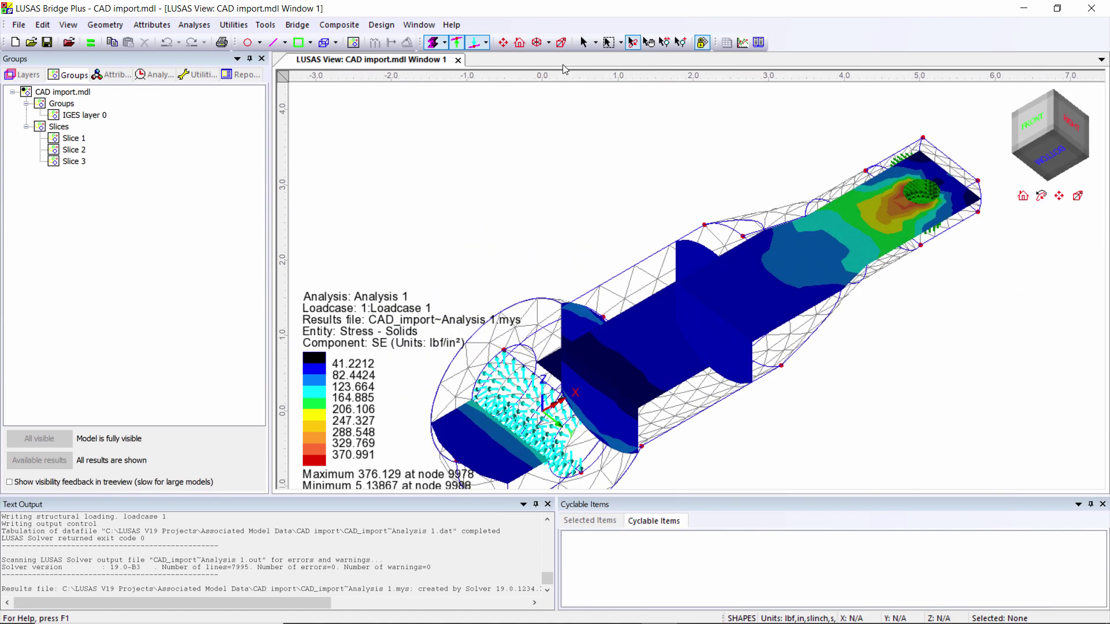
left_click(503, 42)
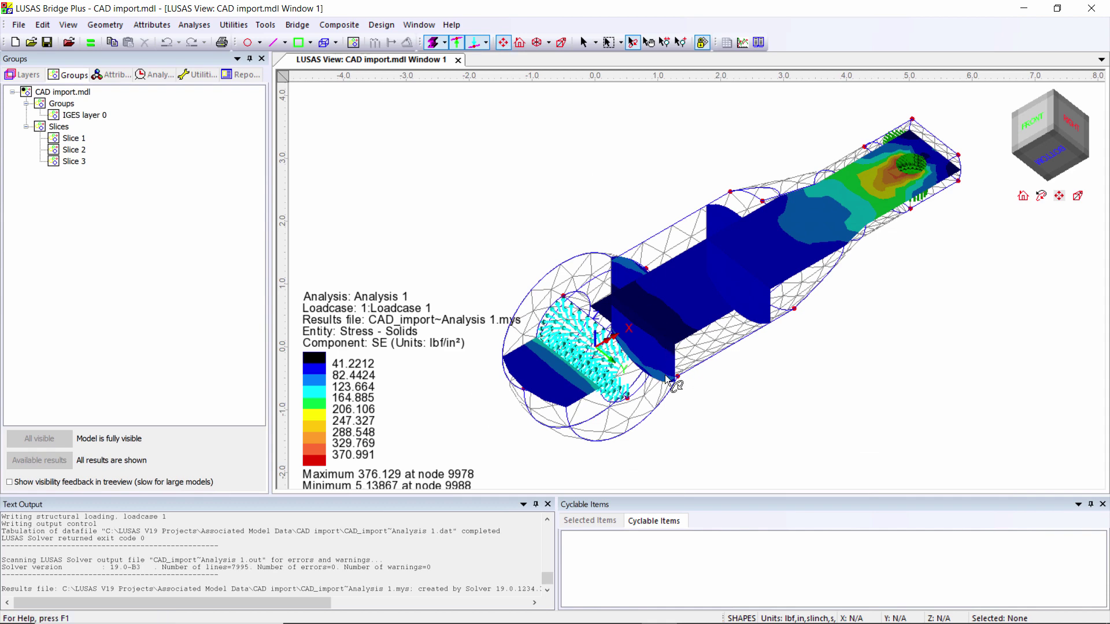
left_click_drag(670, 384, 680, 424)
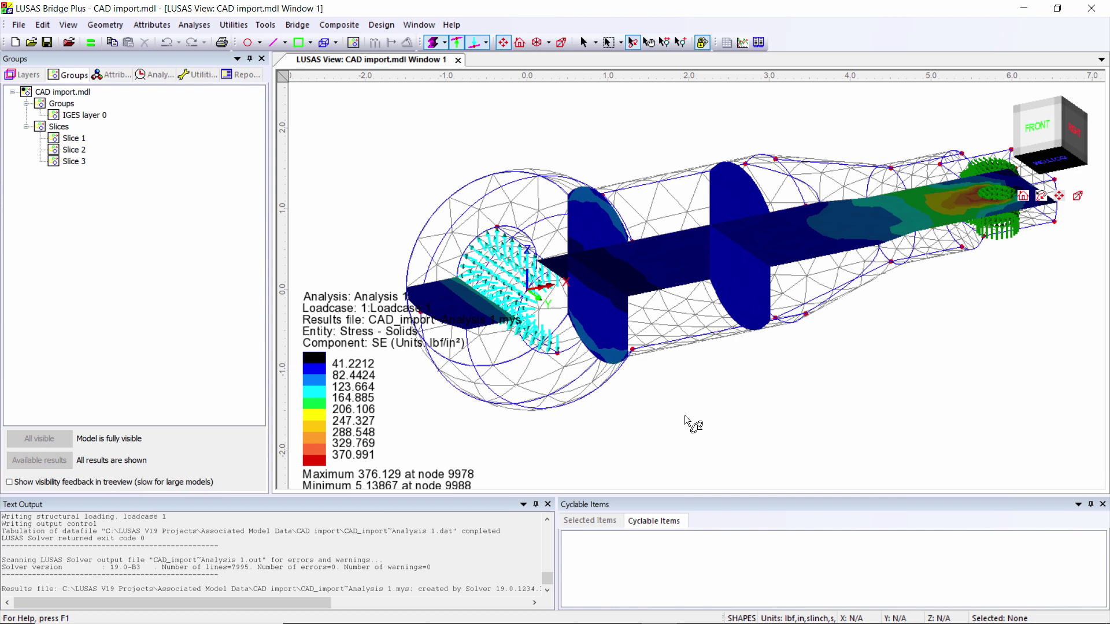
left_click(664, 42)
left_click_drag(689, 130, 691, 172)
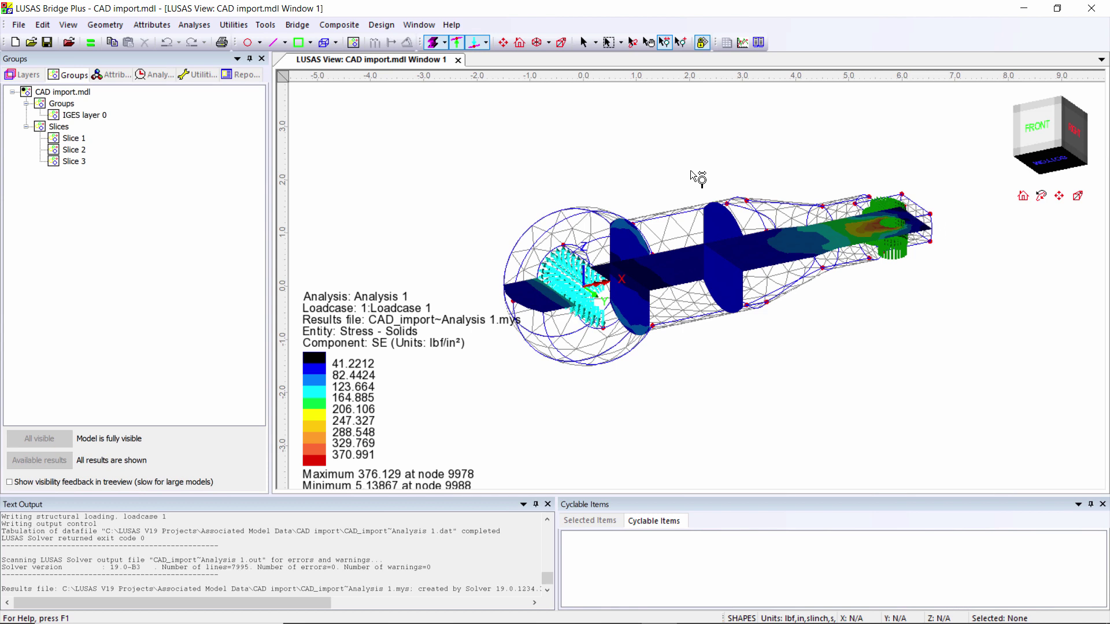
key("Escape")
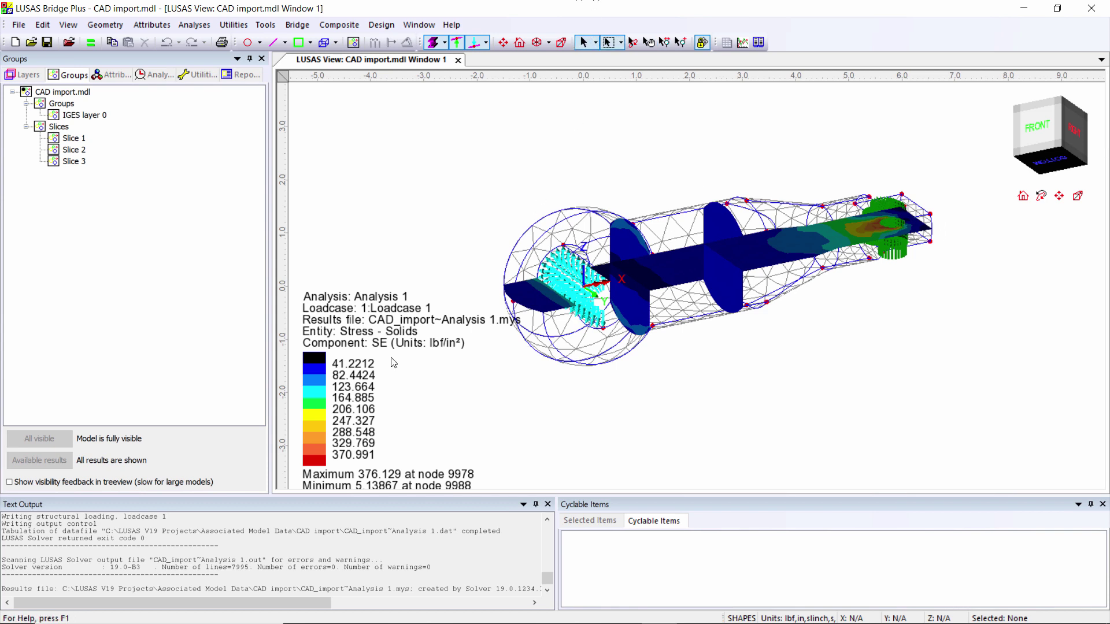
- Move the contour key up so that its maximum and minimum lines are fully within the view
left_click(322, 391)
left_click_drag(323, 390, 346, 288)
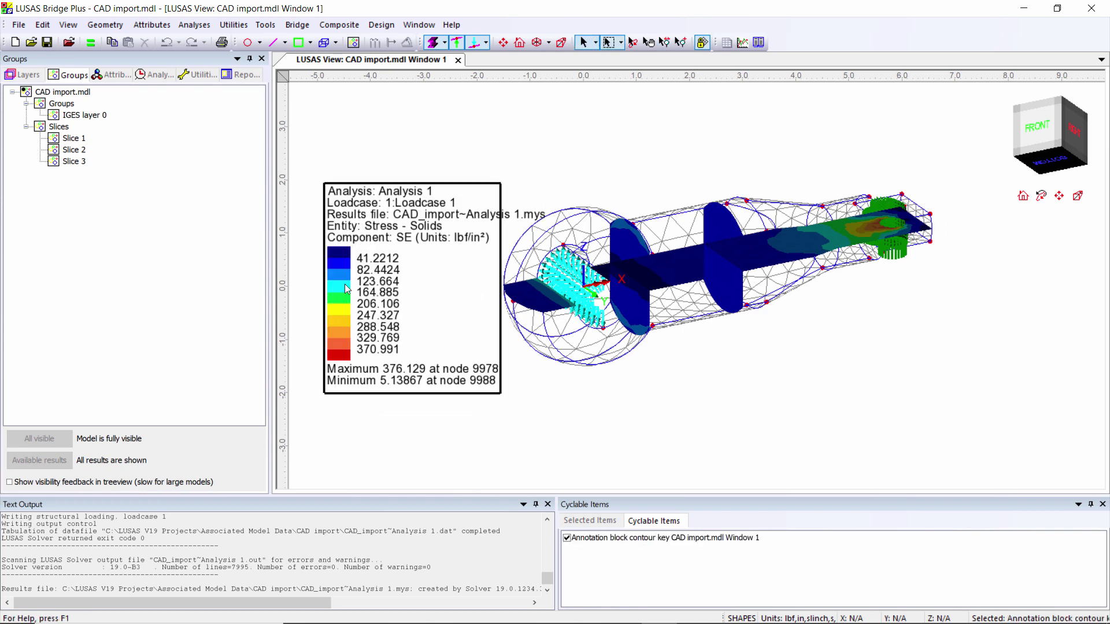
left_click(781, 374)
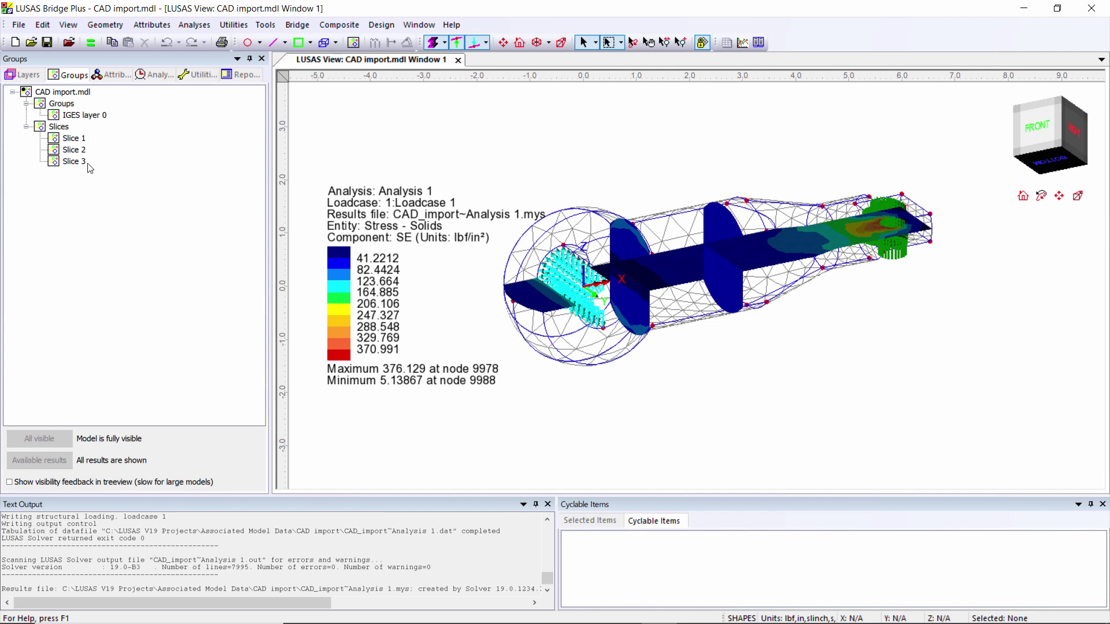
- Print the local forces for Slice 1, review its forces and moments under Loadcase 1, and close the results table
right_click(81, 144)
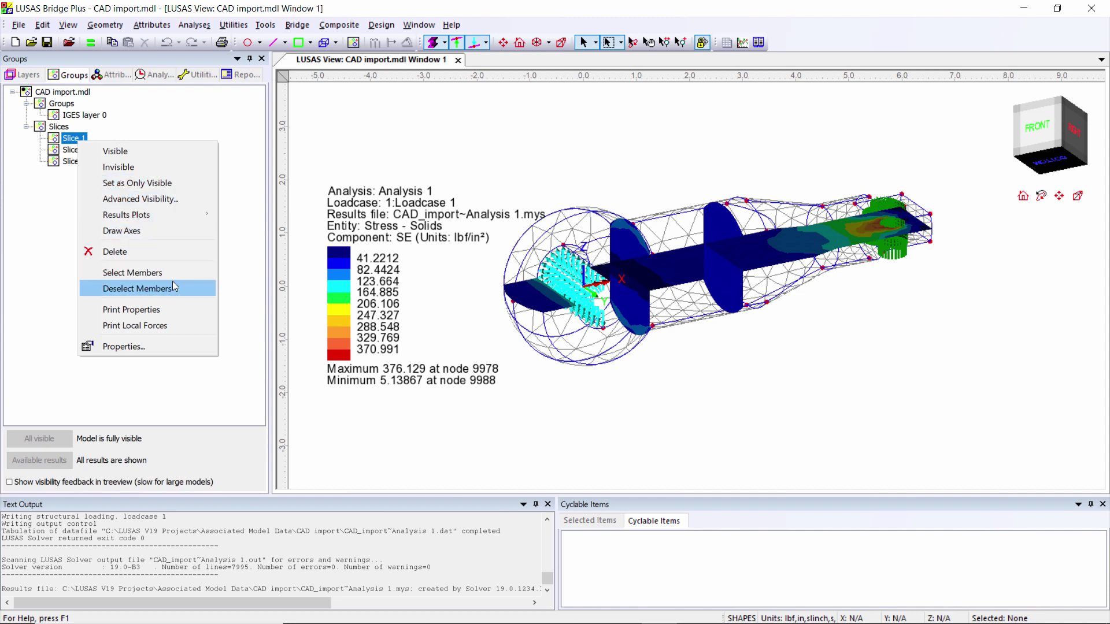
left_click(176, 324)
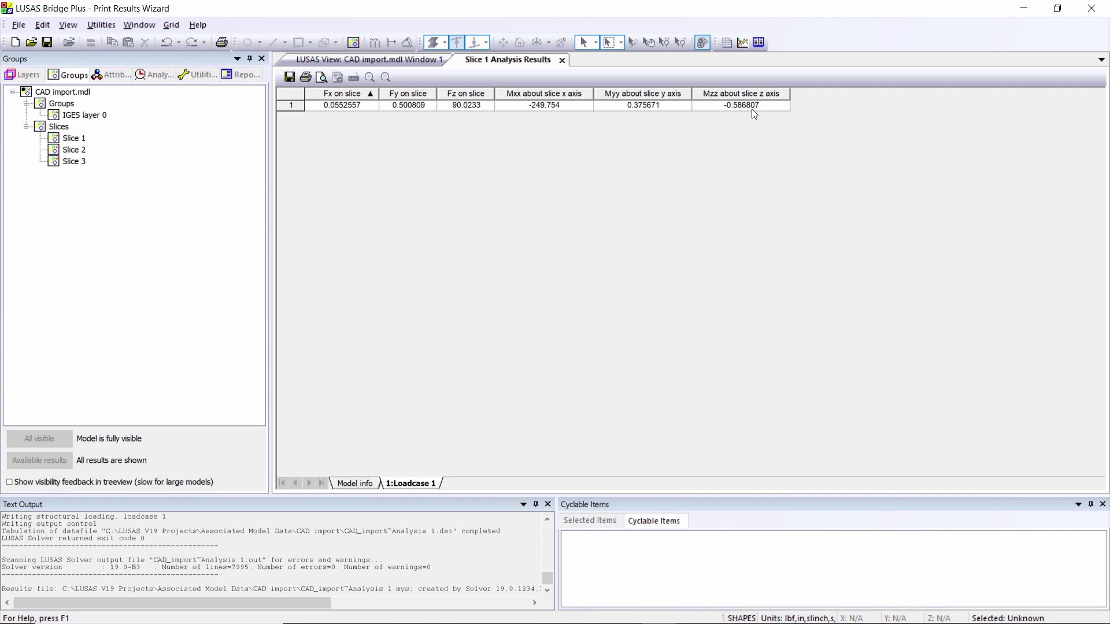
left_click(562, 61)
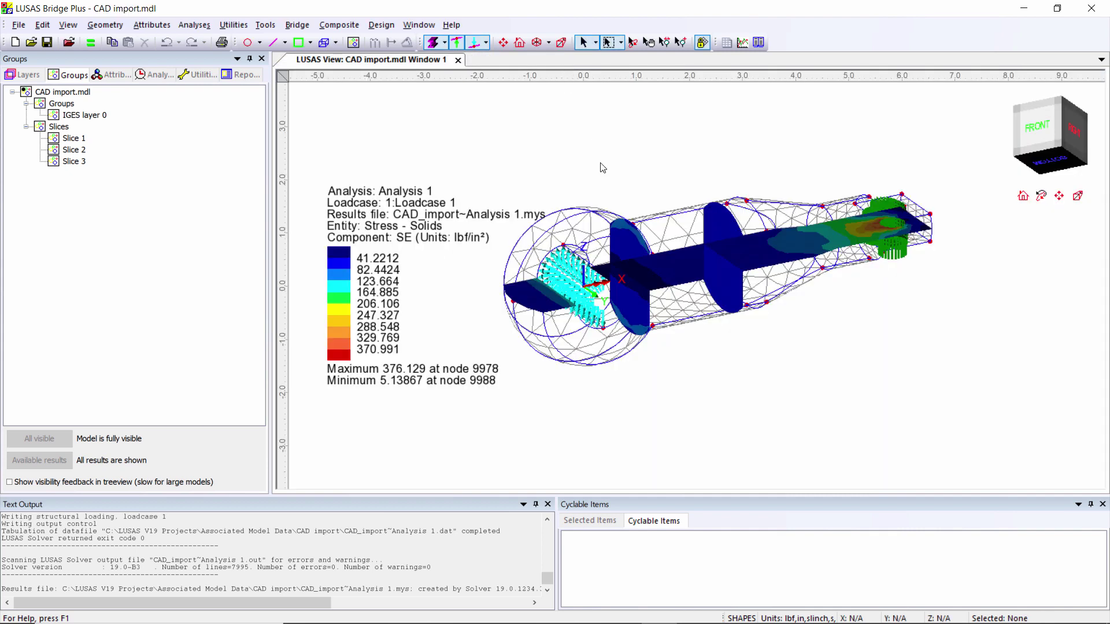